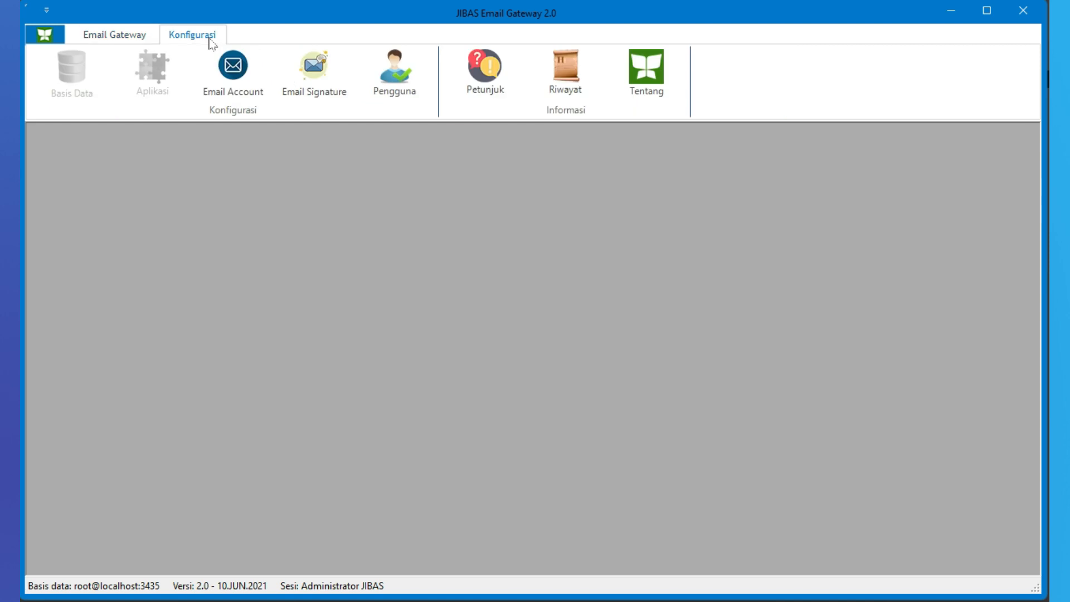
Add a new email account for sending messages and enter its email address
{"action": "left_click", "coordinate": [233, 69]}
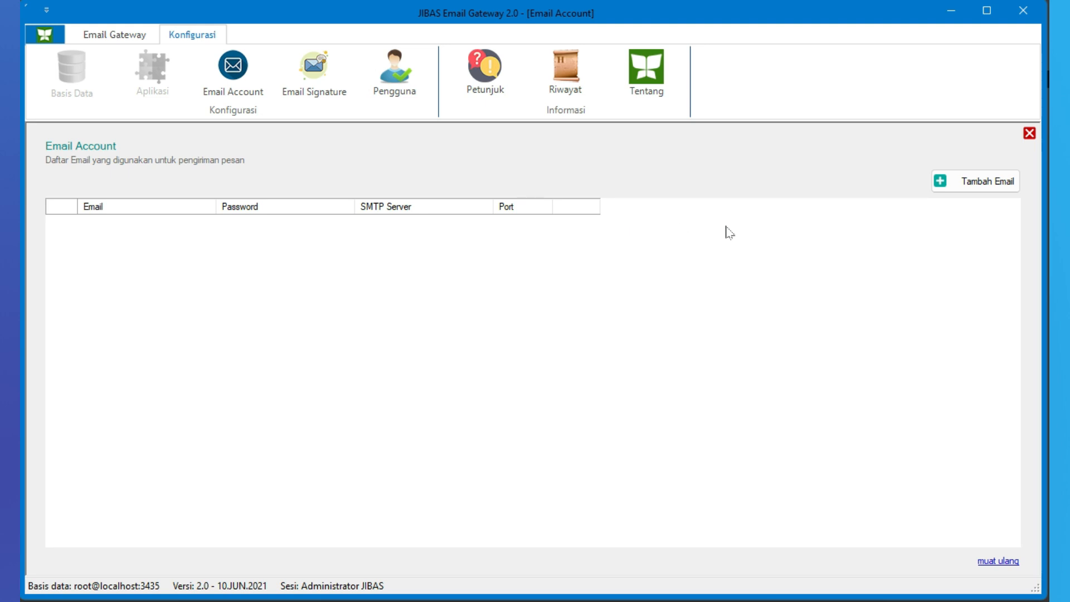
{"action": "left_click", "coordinate": [994, 192]}
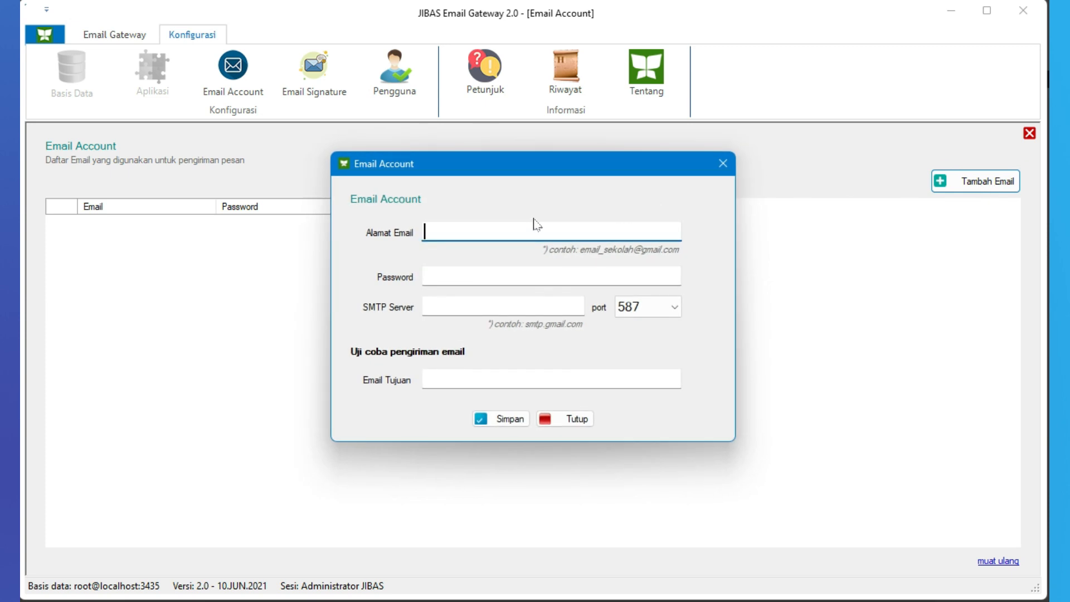
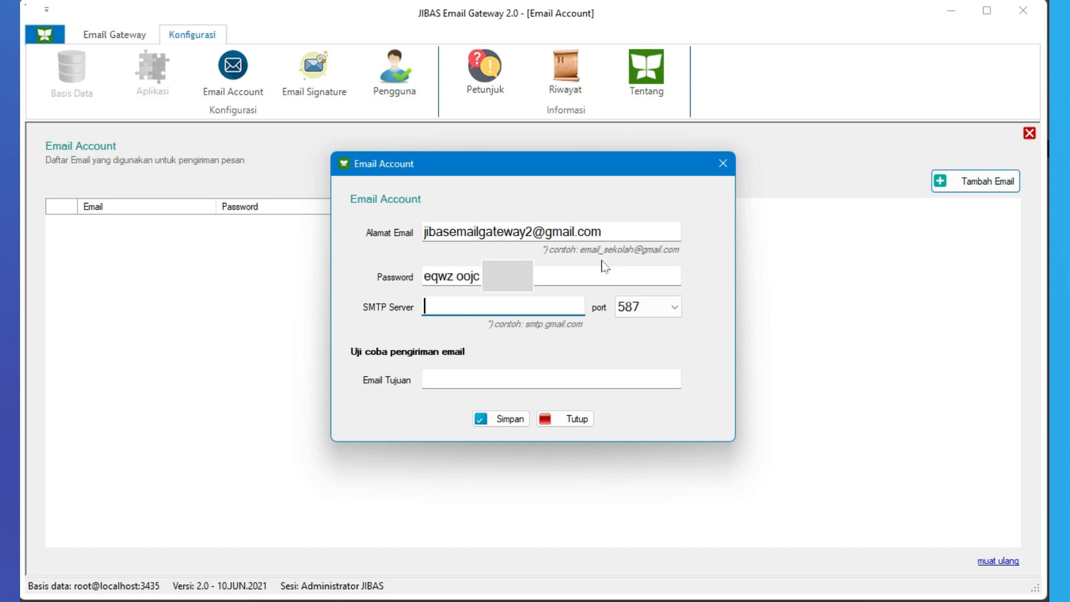
Set the new account's SMTP server to smtp.gmail.com
{"action": "type", "text": "smtp.gmail.com"}
{"action": "key", "text": "Tab"}
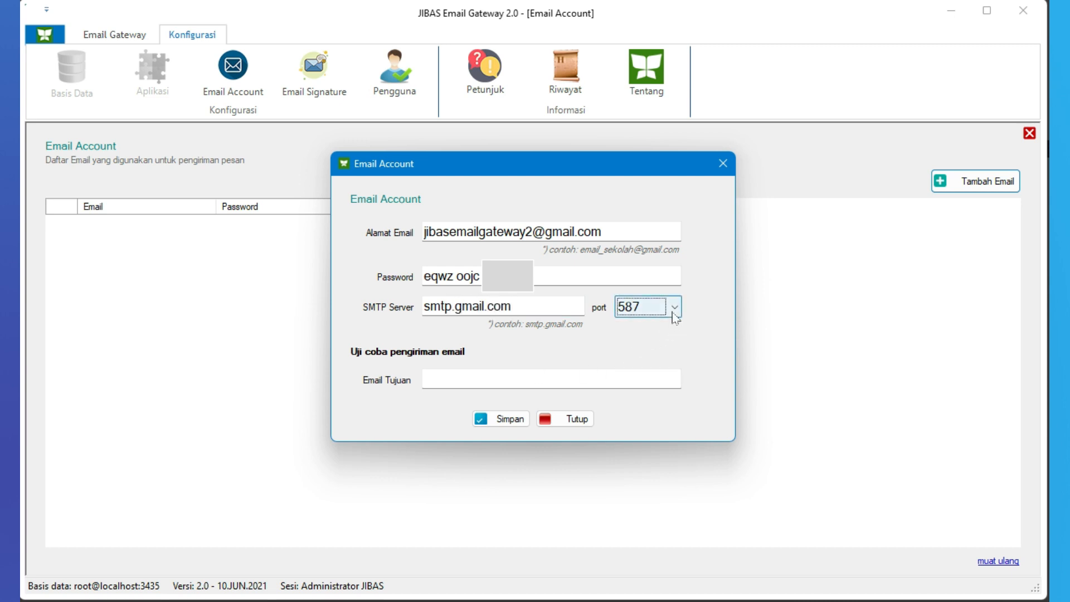
Enter a destination email address for the delivery test and save the email account
{"action": "left_click", "coordinate": [504, 372]}
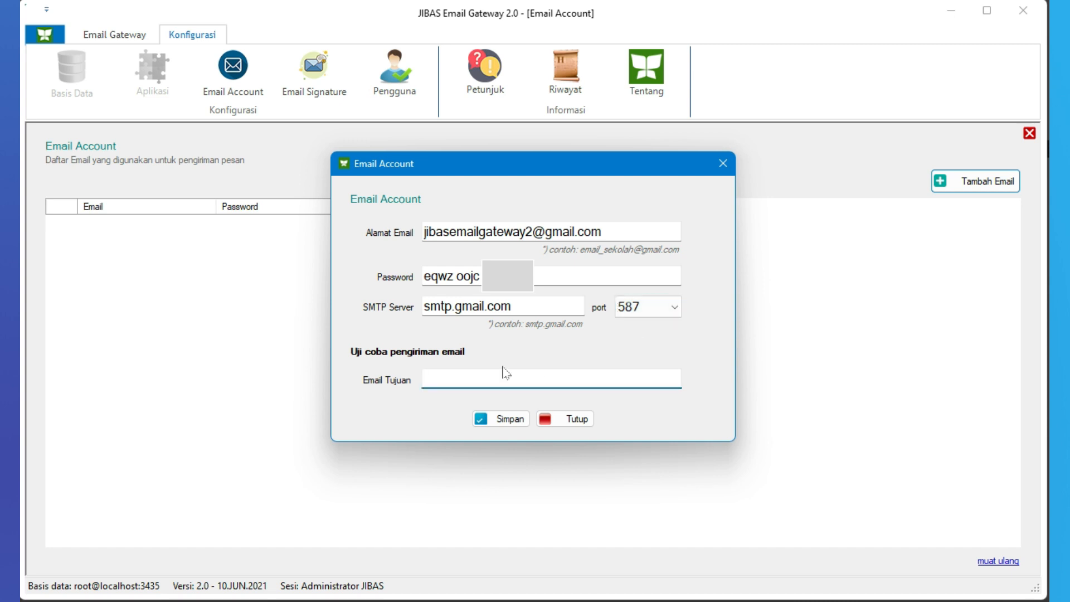
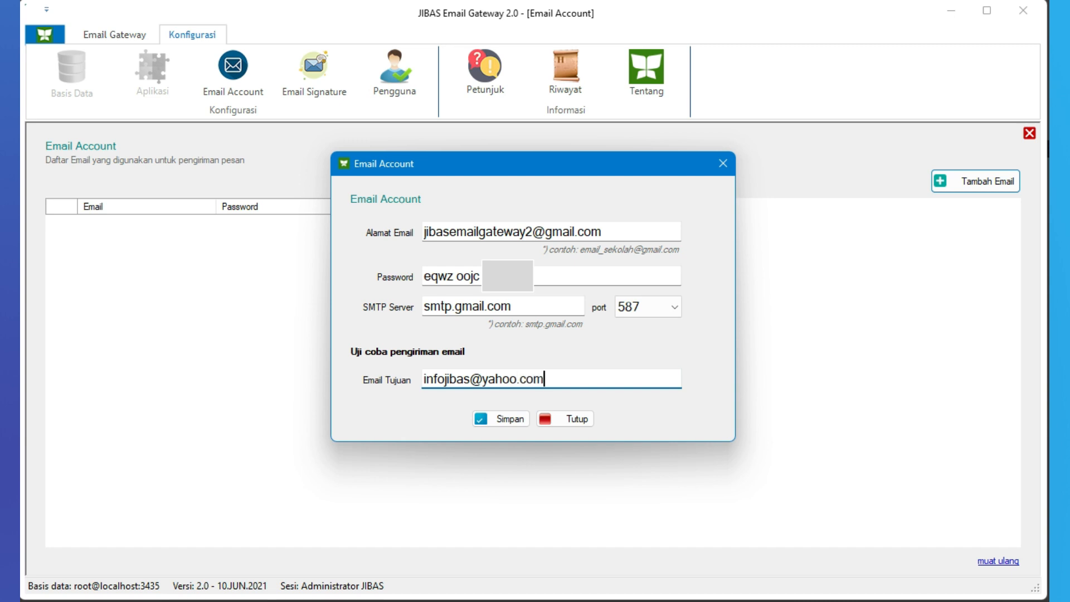
{"action": "left_click", "coordinate": [511, 426]}
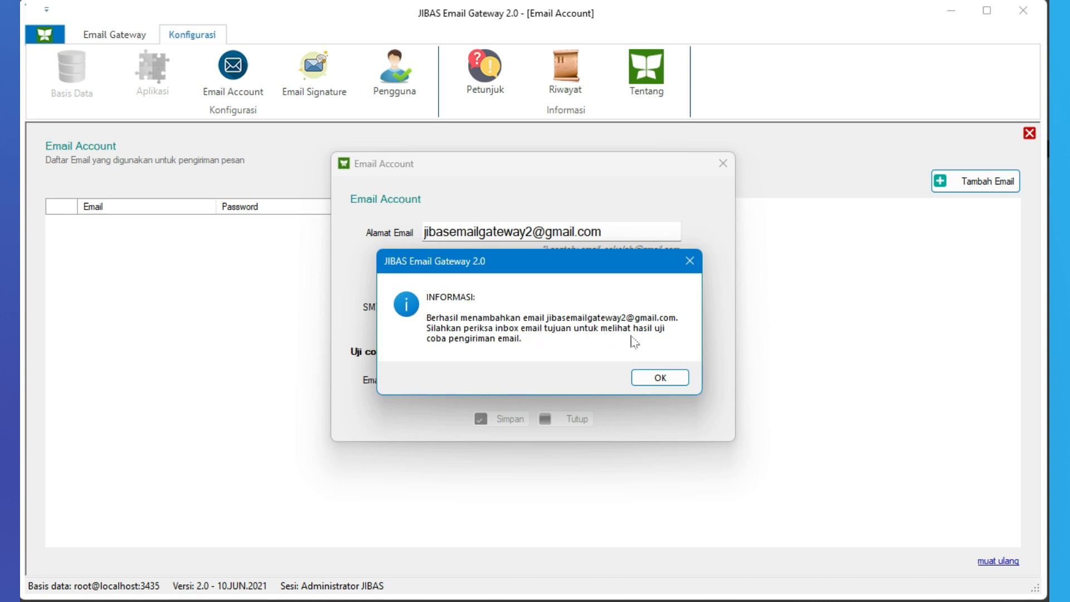
{"action": "left_click", "coordinate": [661, 378]}
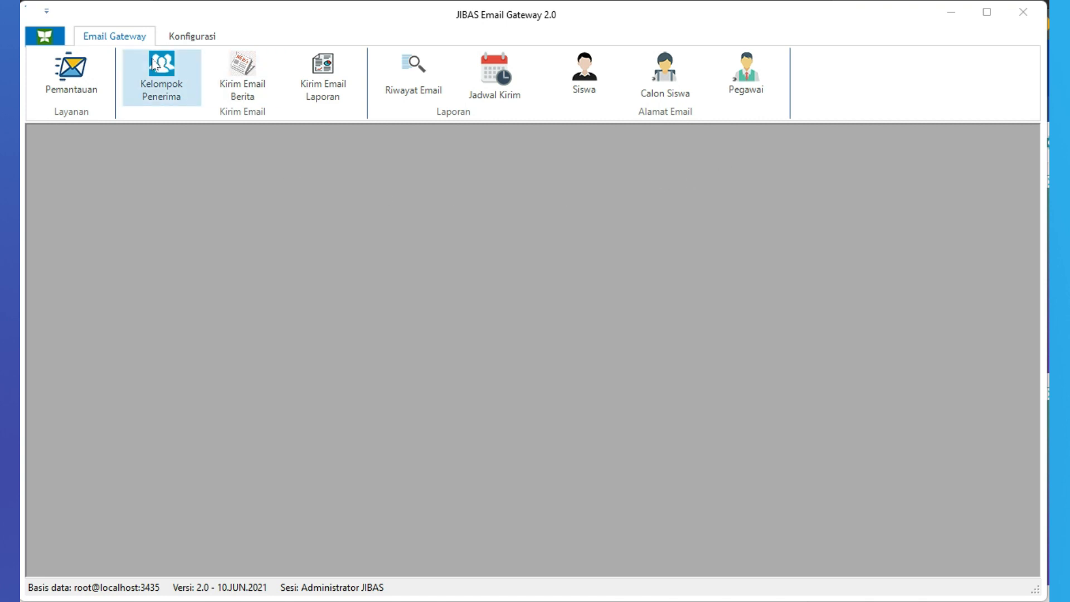
Open the Pemantauan monitoring page and start the email server
{"action": "left_click", "coordinate": [116, 45]}
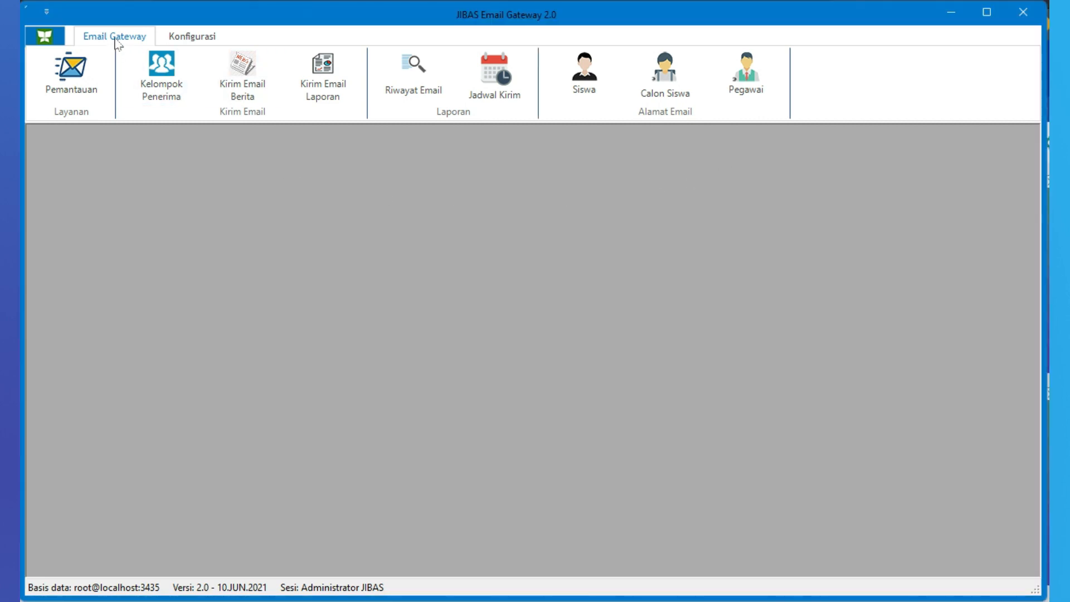
{"action": "left_click", "coordinate": [86, 76]}
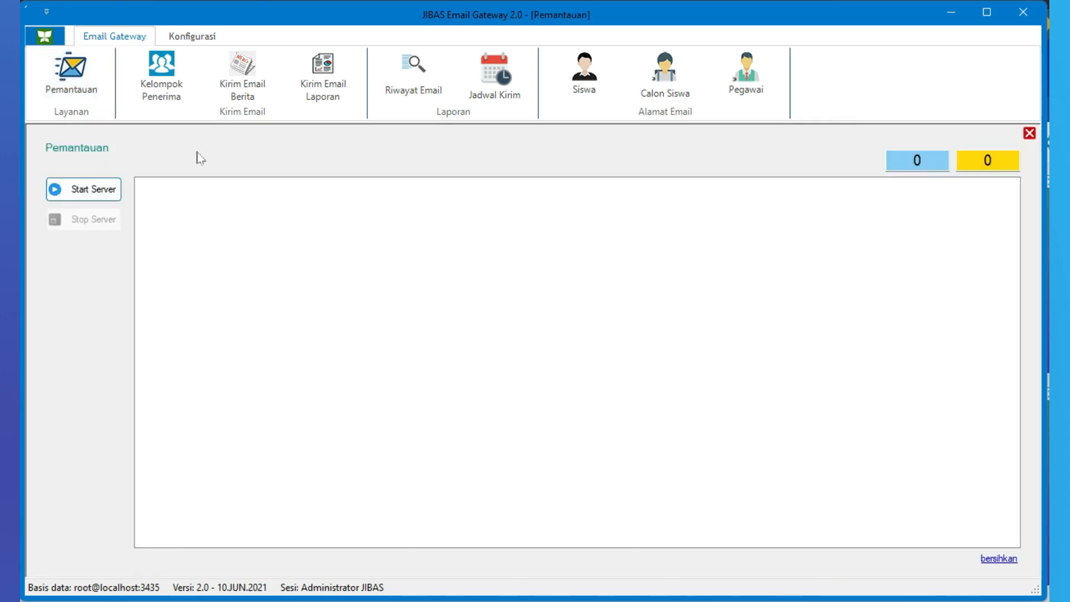
{"action": "left_click", "coordinate": [101, 197]}
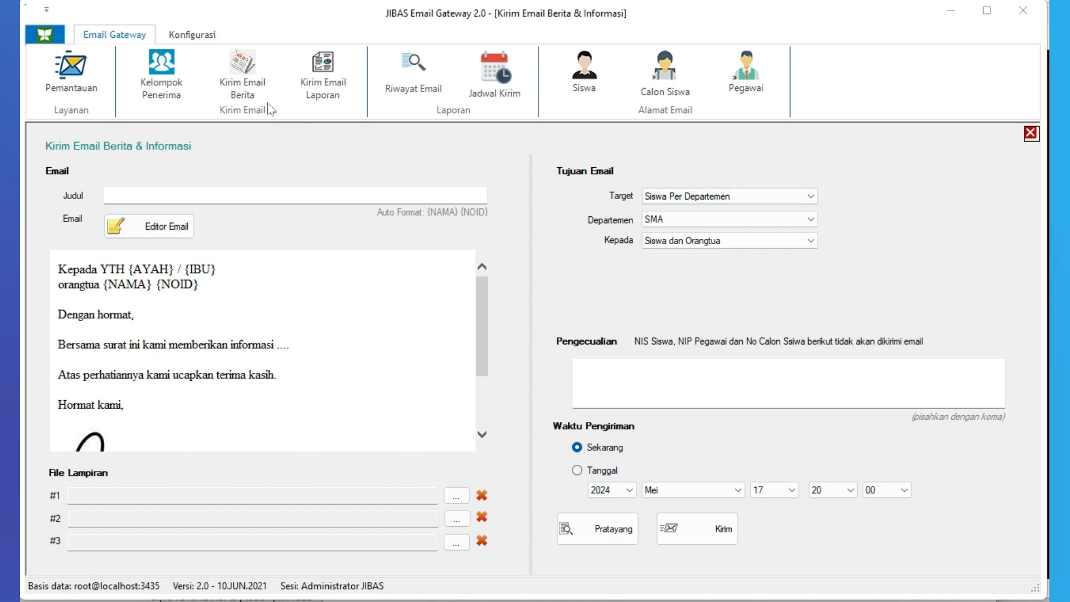
Open the Kirim Email Berita form and enter "Test Kirim Email Berita" as the email title
{"action": "left_click", "coordinate": [118, 45]}
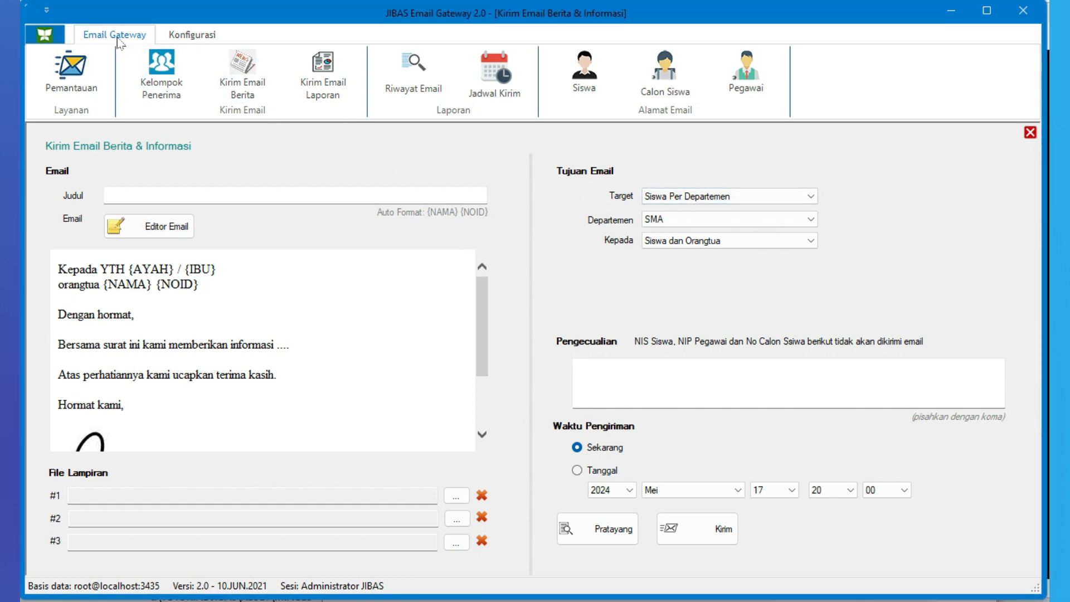
{"action": "left_click", "coordinate": [255, 85]}
{"action": "left_click", "coordinate": [167, 195]}
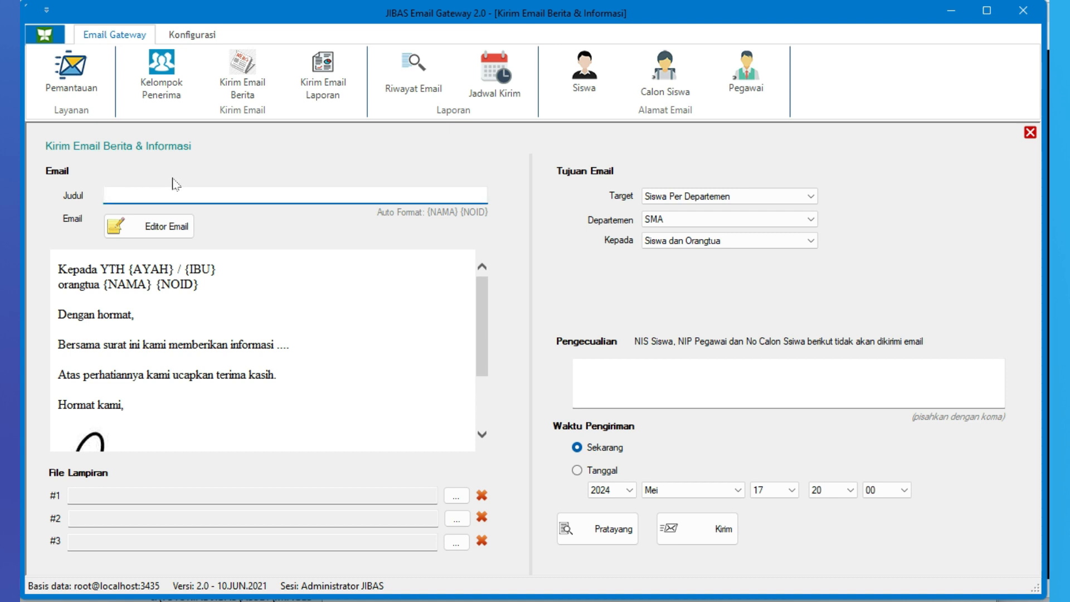
{"action": "type", "text": "Test Kirim Email Berita"}
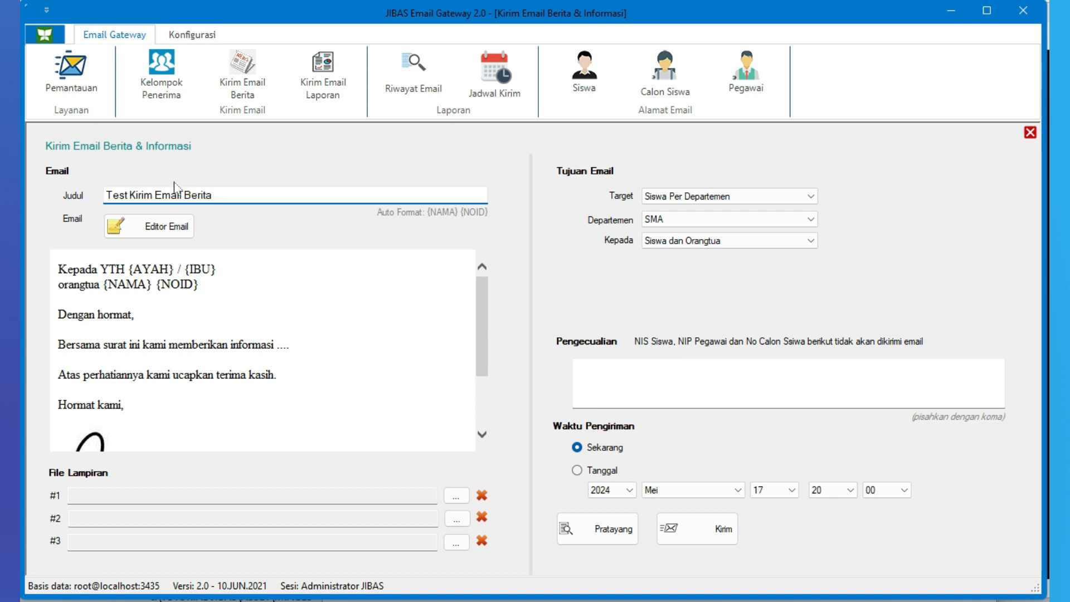
Review the letter body, open it in the email editor and save it there without exporting a web page
{"action": "left_click", "coordinate": [288, 277]}
{"action": "mouse_move", "coordinate": [483, 305]}
{"action": "left_mouse_down"}
{"action": "mouse_move", "coordinate": [484, 350]}
{"action": "mouse_move", "coordinate": [483, 305]}
{"action": "left_mouse_up"}
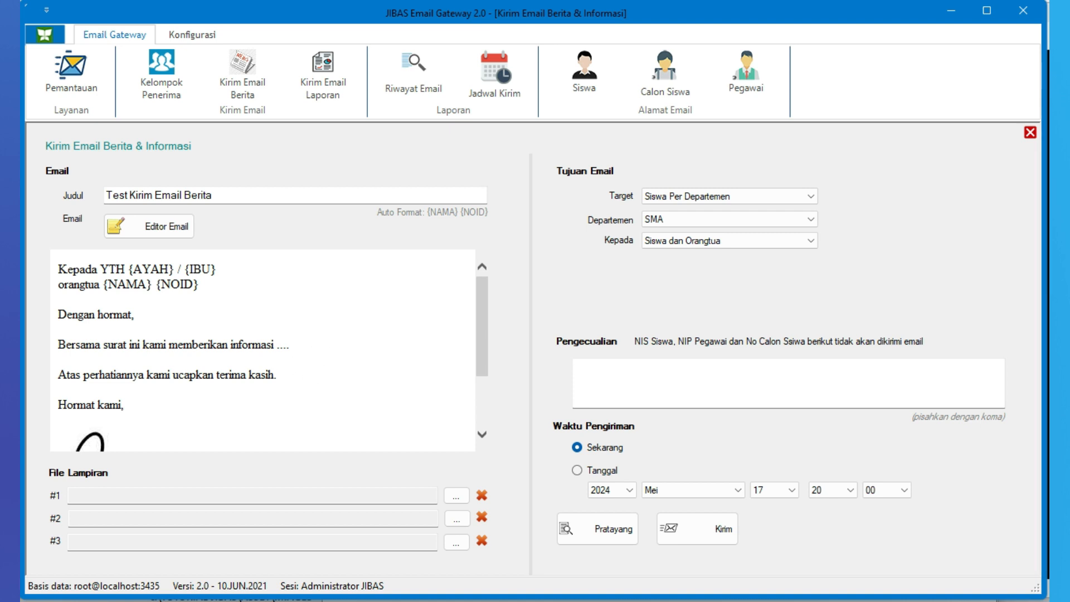
{"action": "scroll", "coordinate": [262, 350], "scroll_direction": "down", "scroll_amount": 4}
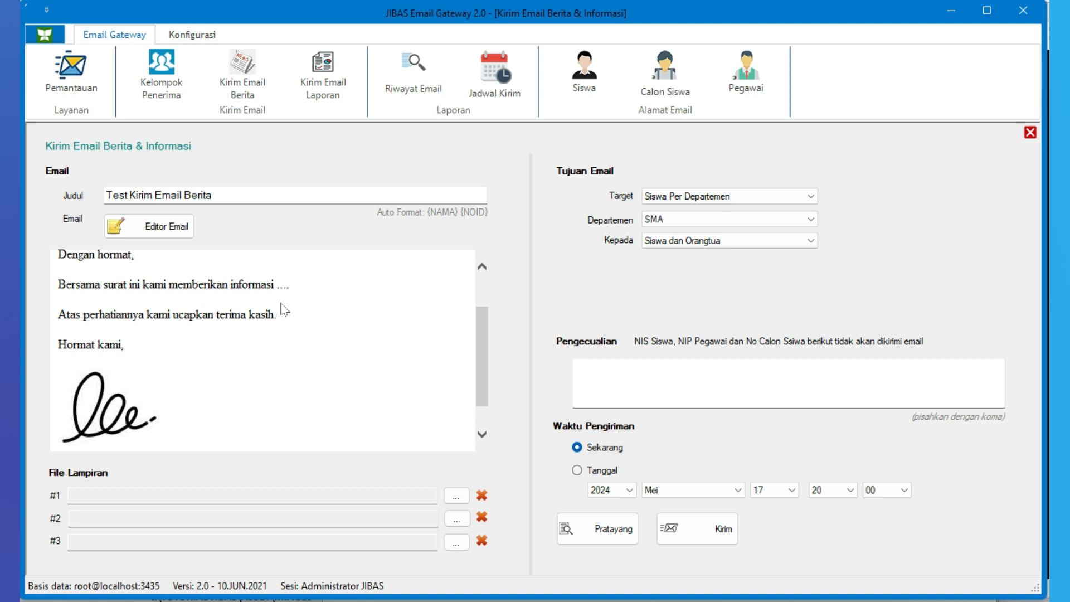
{"action": "scroll", "coordinate": [281, 310], "scroll_direction": "up", "scroll_amount": 2}
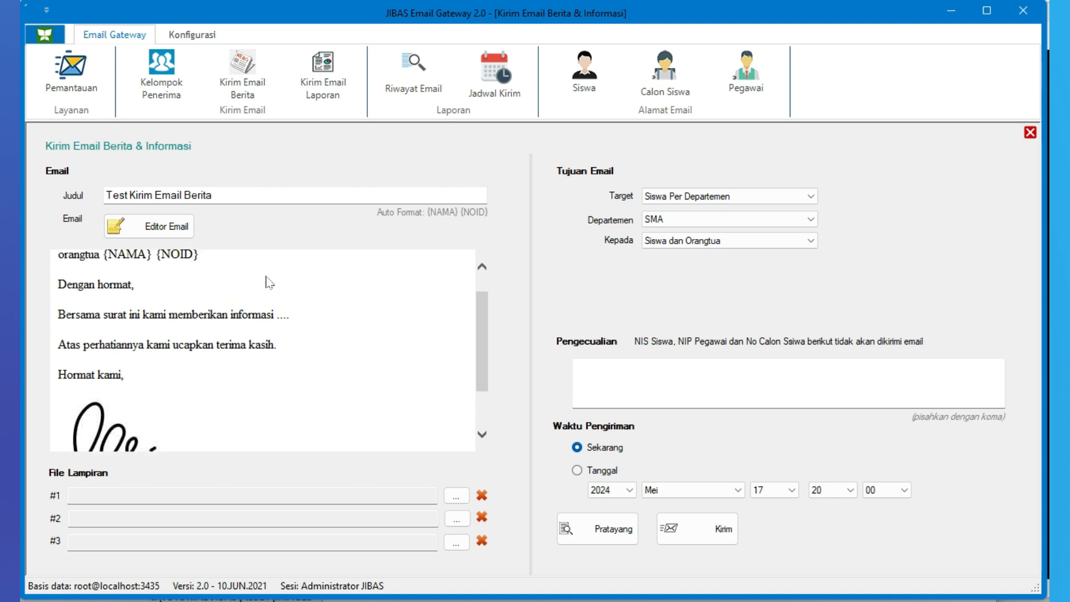
{"action": "left_click", "coordinate": [167, 227]}
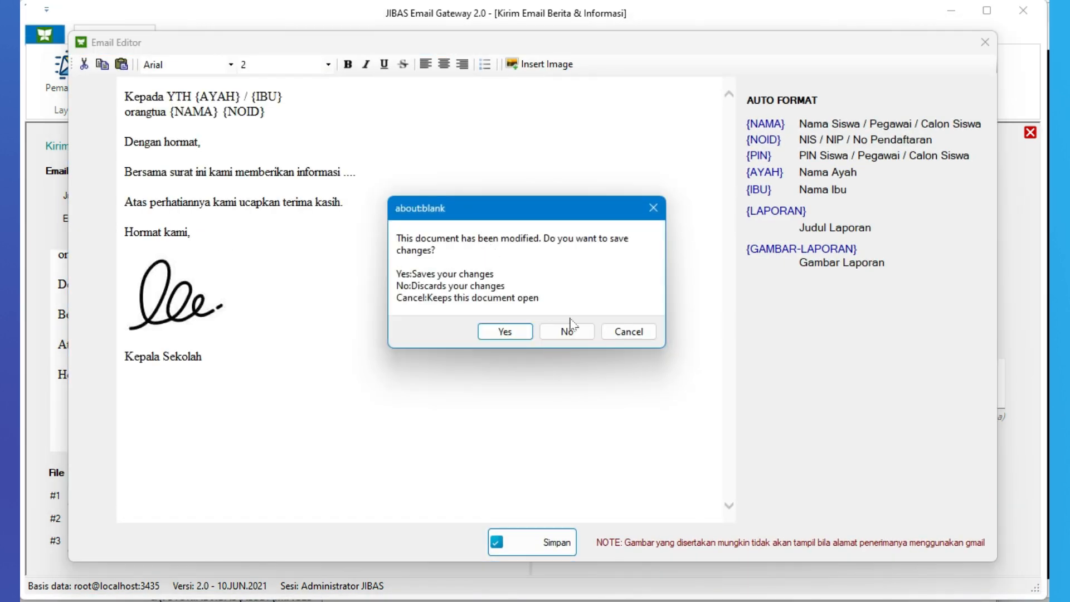
{"action": "left_click", "coordinate": [520, 331]}
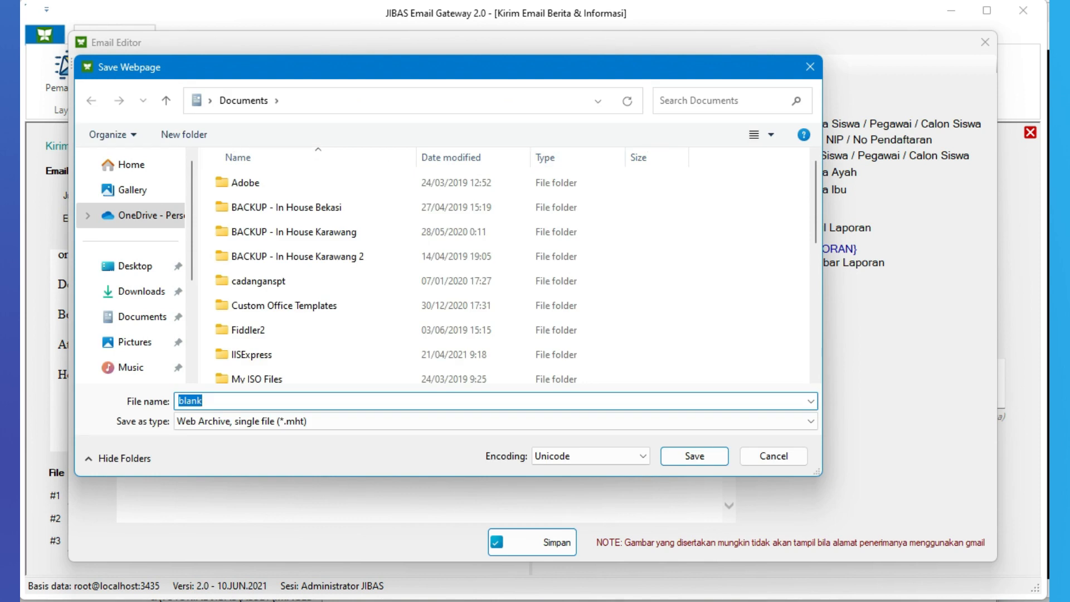
{"action": "left_click", "coordinate": [810, 67]}
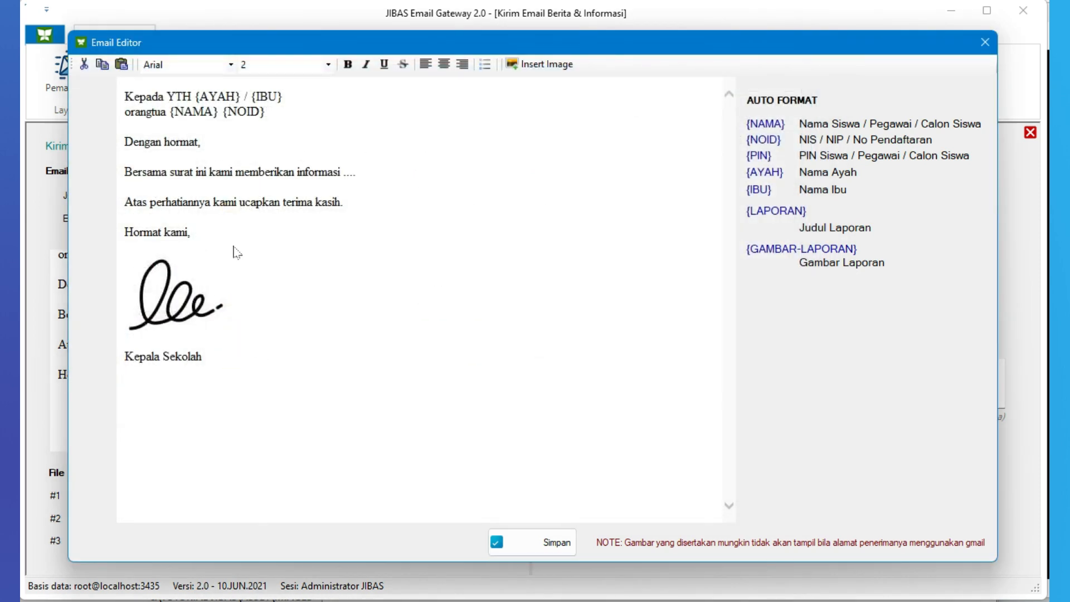
{"action": "left_click", "coordinate": [532, 546]}
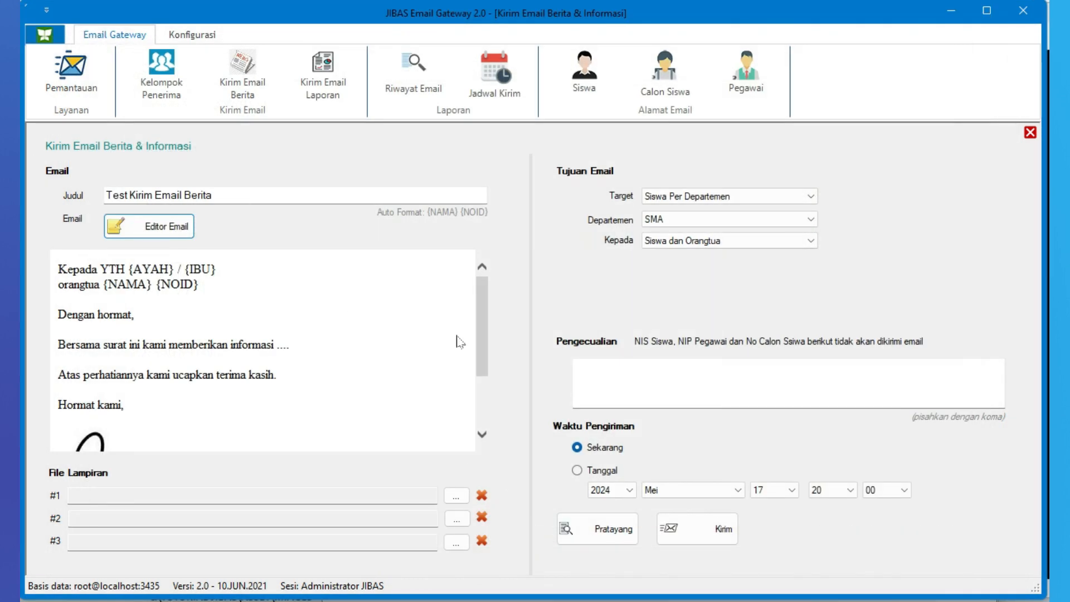
{"action": "left_click_drag", "start_coordinate": [480, 334], "coordinate": [485, 373]}
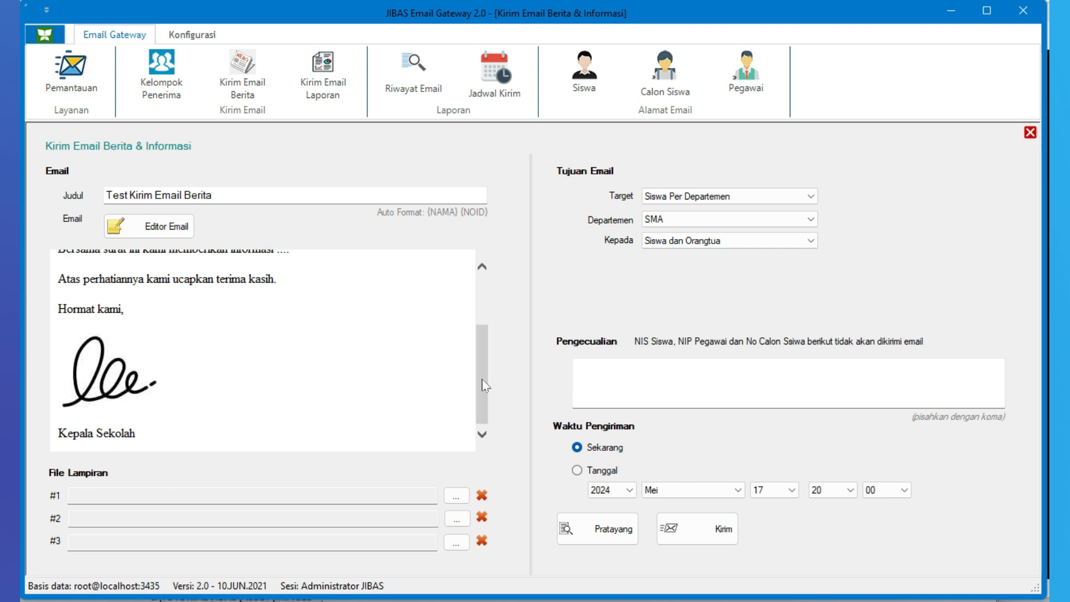
{"action": "left_click", "coordinate": [412, 496]}
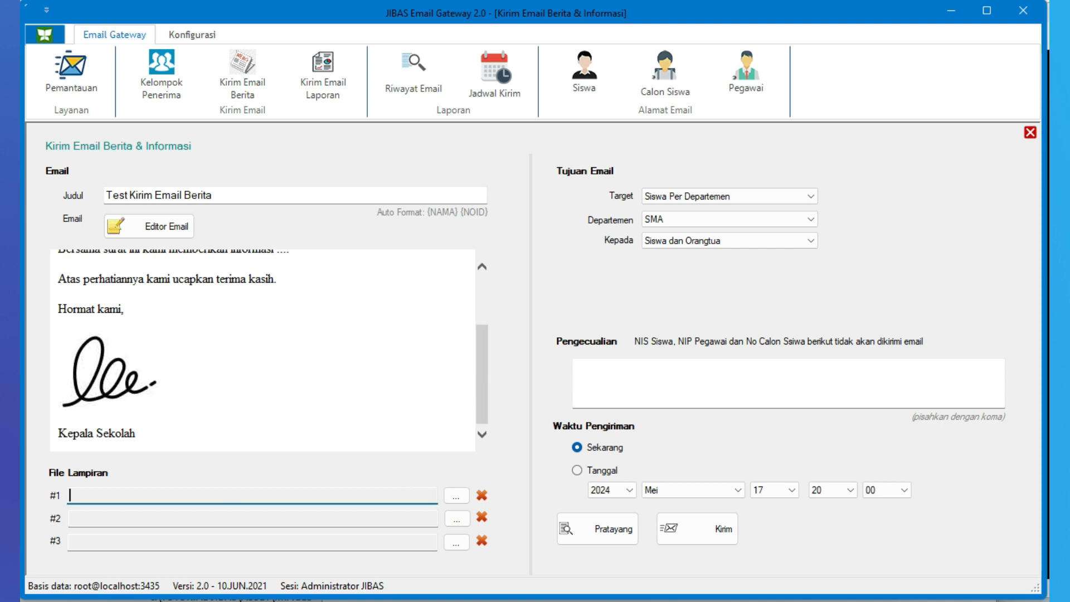
{"action": "left_click", "coordinate": [411, 519]}
{"action": "left_click", "coordinate": [411, 541]}
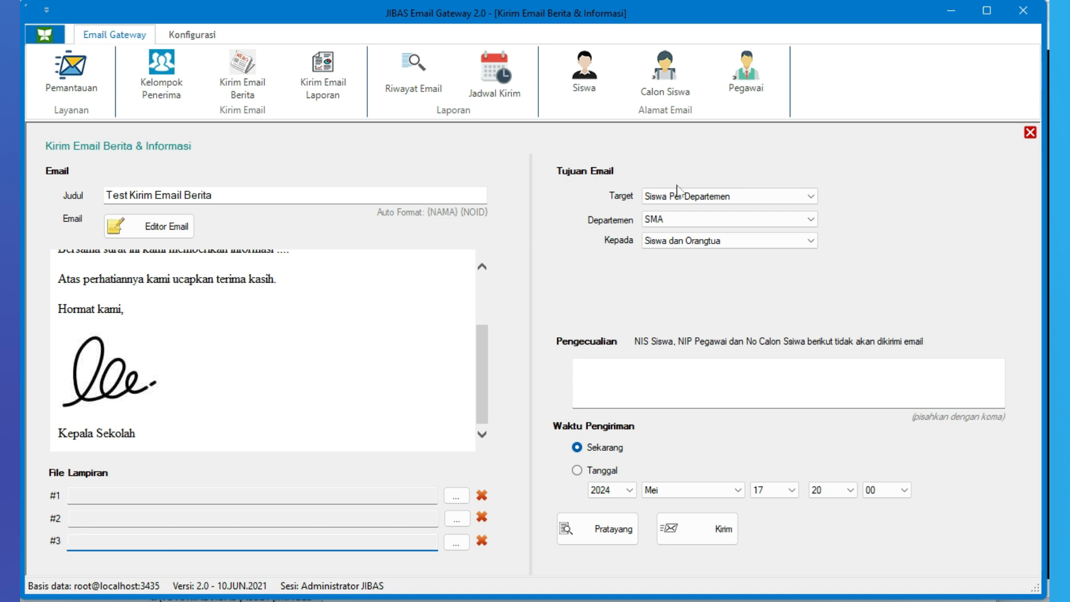
Try the email targets Siswa Per Tingkat, Siswa Per Kelas and Kelompok Penerima
{"action": "left_click", "coordinate": [743, 199]}
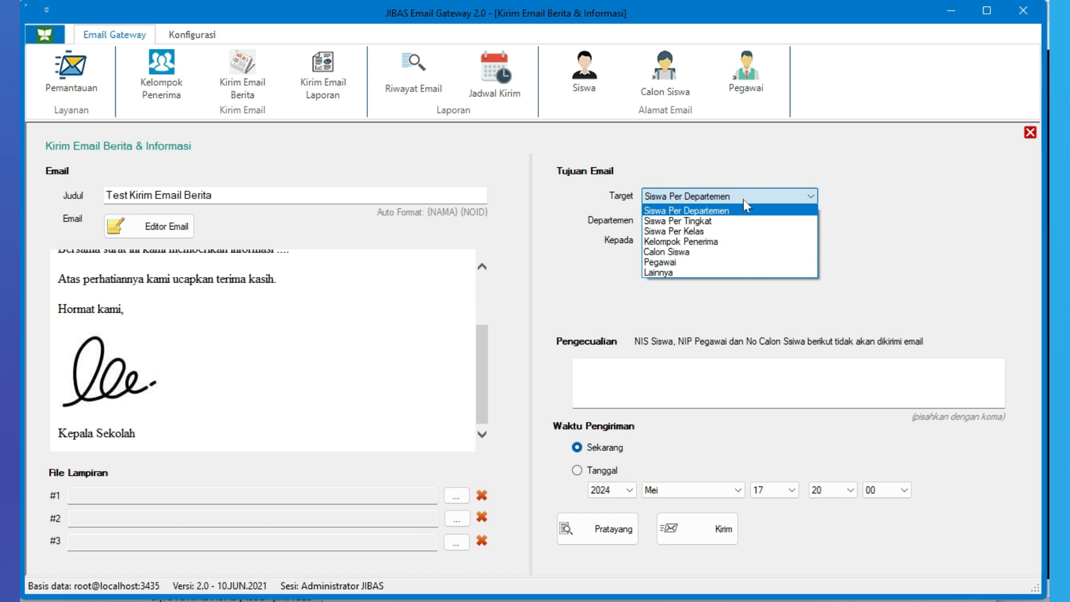
{"action": "left_click", "coordinate": [739, 221]}
{"action": "left_click", "coordinate": [743, 199]}
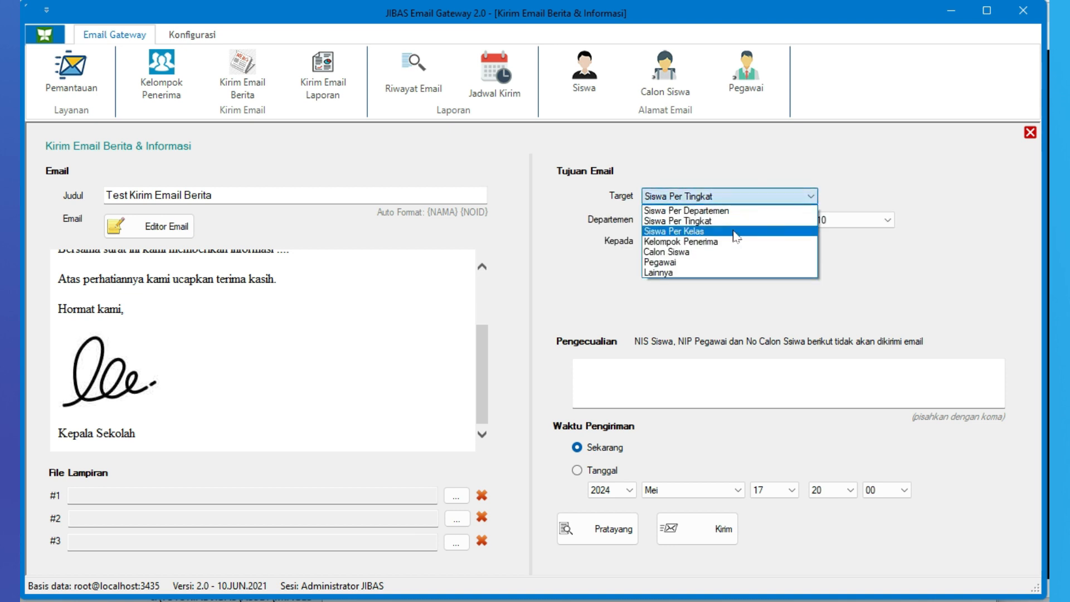
{"action": "left_click", "coordinate": [736, 237]}
{"action": "left_click", "coordinate": [742, 196]}
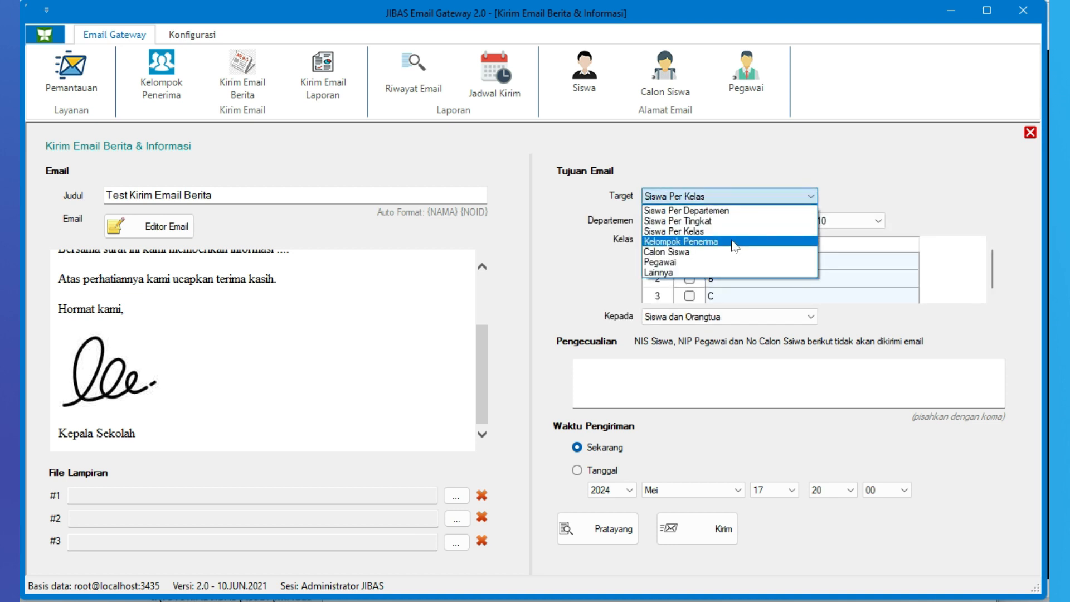
{"action": "left_click", "coordinate": [734, 243]}
Set the email target to Lainnya and enter the student's NIS number as the recipient
{"action": "left_click", "coordinate": [744, 198]}
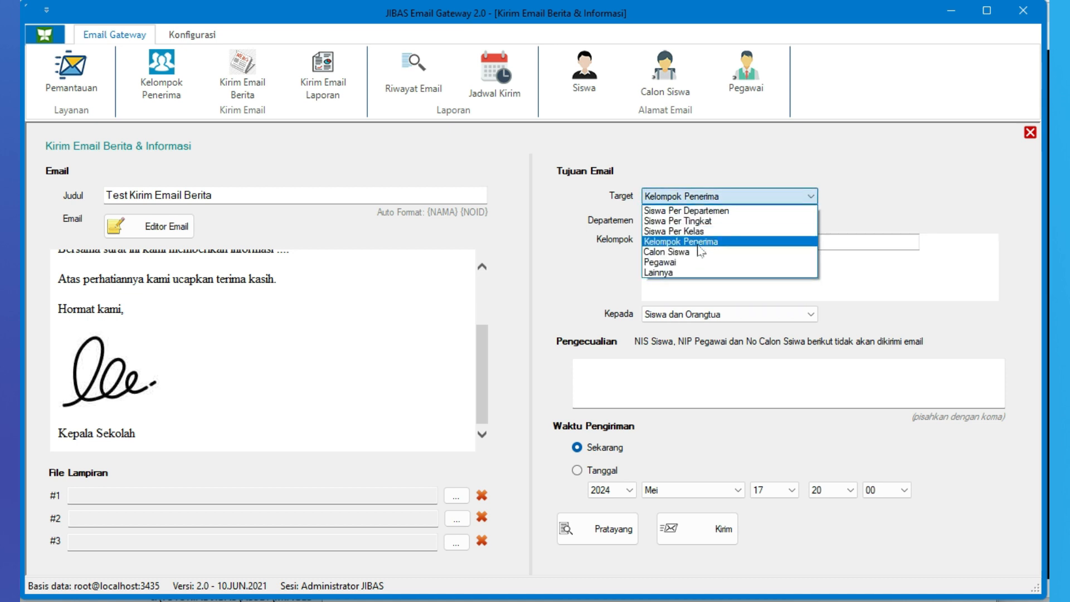
{"action": "left_click", "coordinate": [687, 273]}
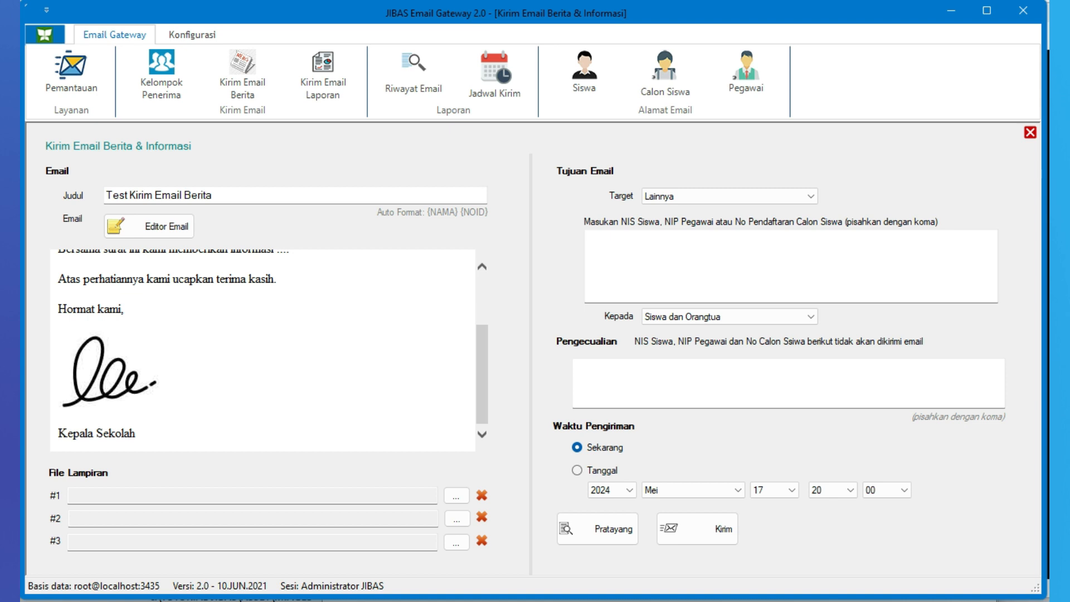
{"action": "left_click", "coordinate": [588, 237]}
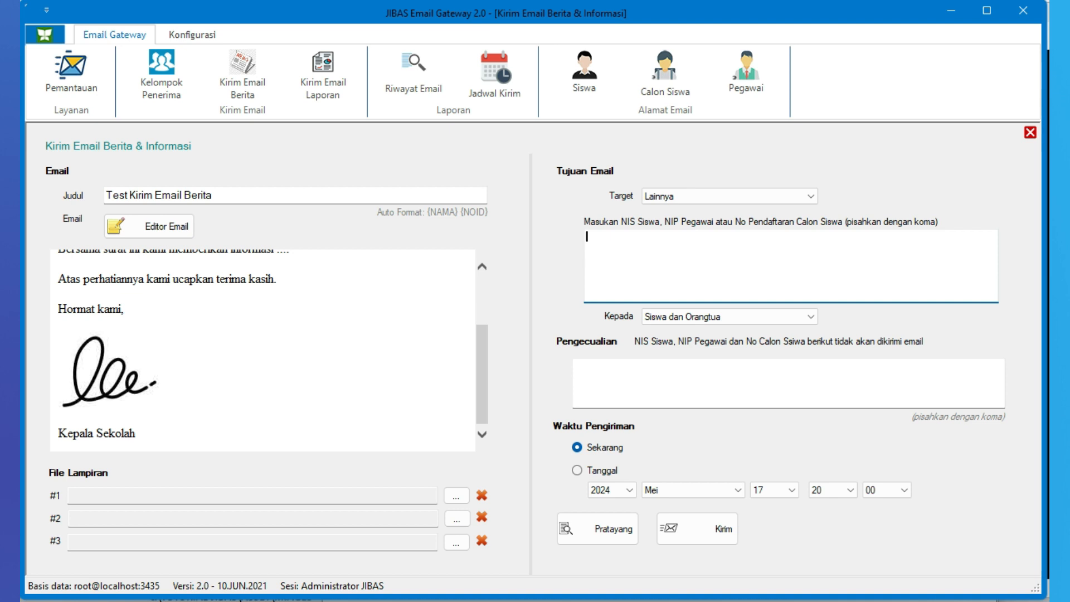
{"action": "type", "text": "SMA1012001"}
Try the other Kepada options for who receives the email, ending on Siswa dan Orangtua
{"action": "left_click", "coordinate": [778, 317]}
{"action": "left_click", "coordinate": [741, 333]}
{"action": "left_click", "coordinate": [739, 322]}
{"action": "left_click", "coordinate": [724, 341]}
{"action": "left_click", "coordinate": [691, 317]}
{"action": "left_click", "coordinate": [730, 351]}
{"action": "left_click", "coordinate": [745, 318]}
{"action": "left_click", "coordinate": [734, 333]}
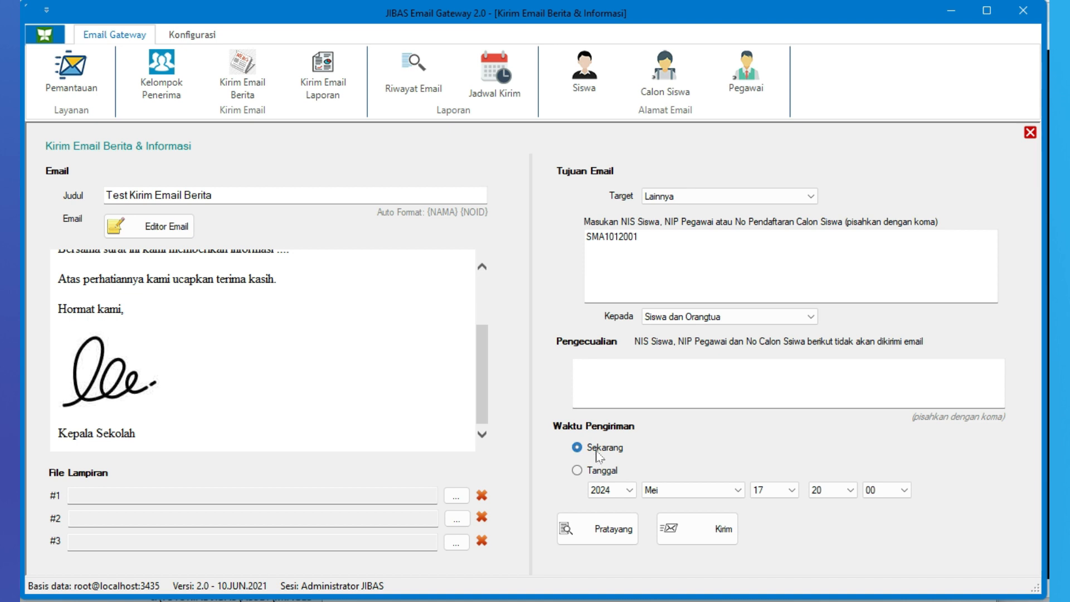
Try the Tanggal sending time, return to Sekarang and preview the news email with its recipient addresses
{"action": "left_click", "coordinate": [610, 471]}
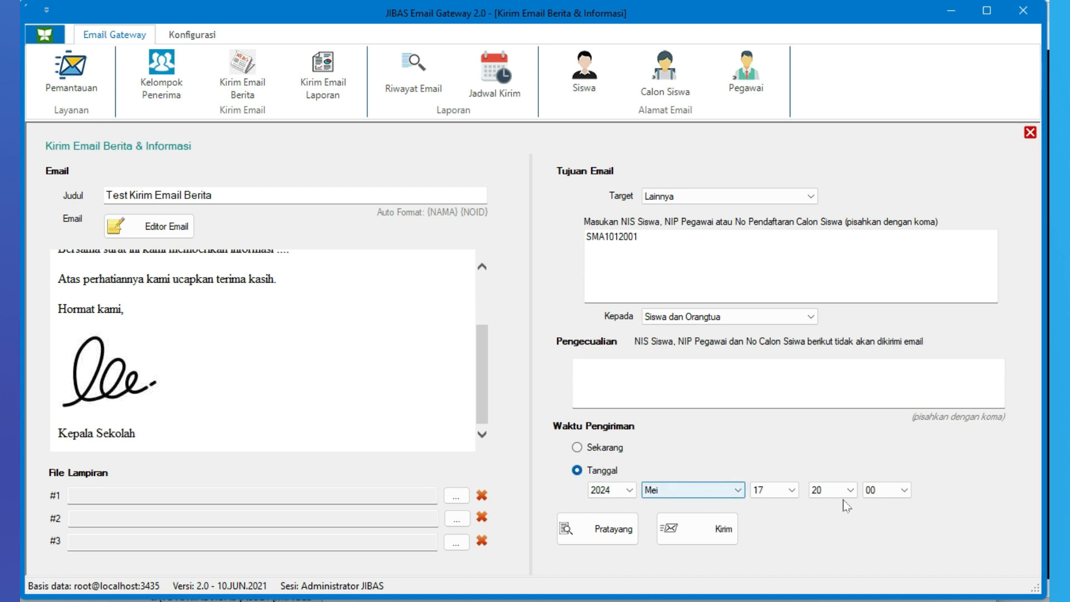
{"action": "left_click", "coordinate": [609, 456]}
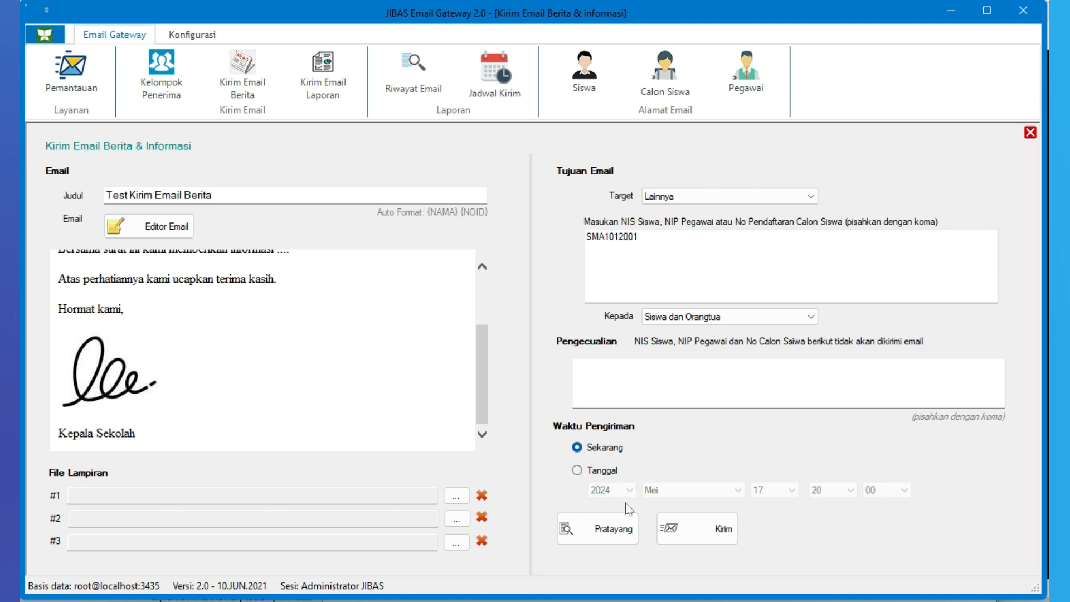
{"action": "left_click", "coordinate": [620, 539]}
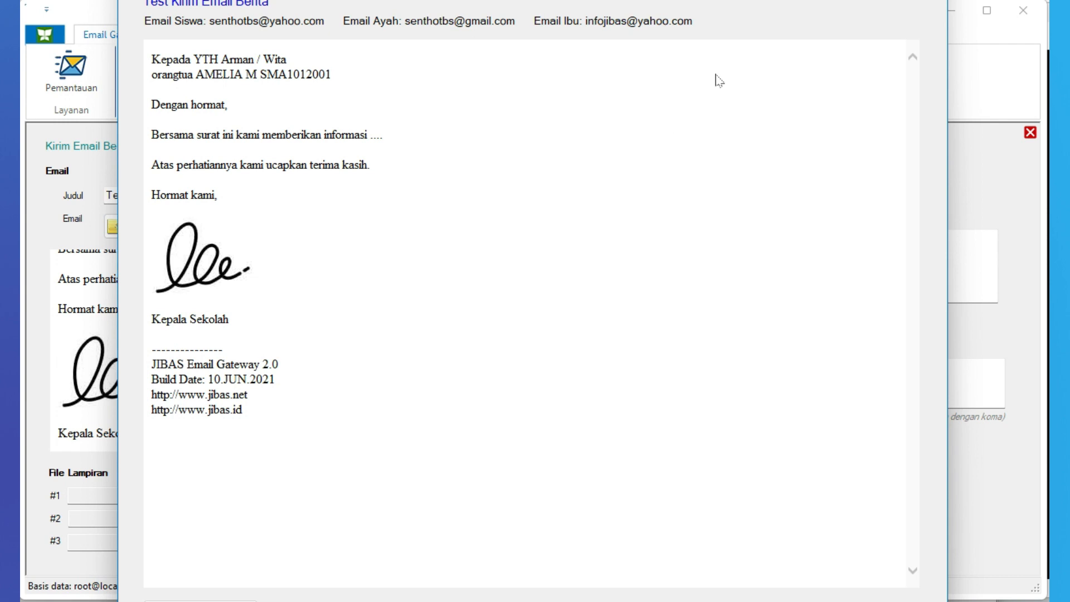
{"action": "left_click_drag", "start_coordinate": [687, 0], "coordinate": [692, 27]}
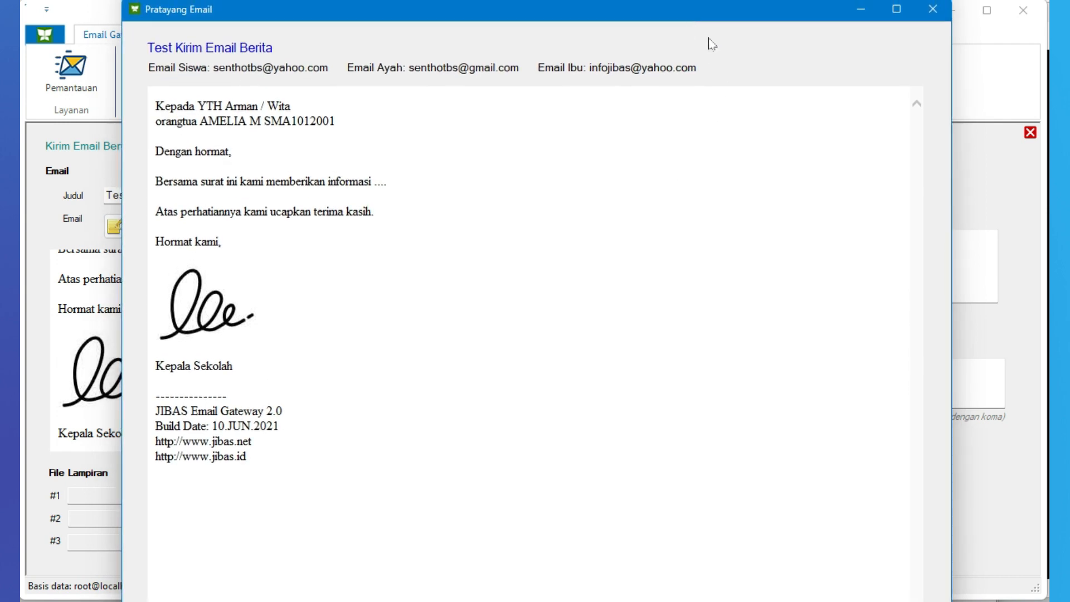
{"action": "left_click", "coordinate": [932, 16]}
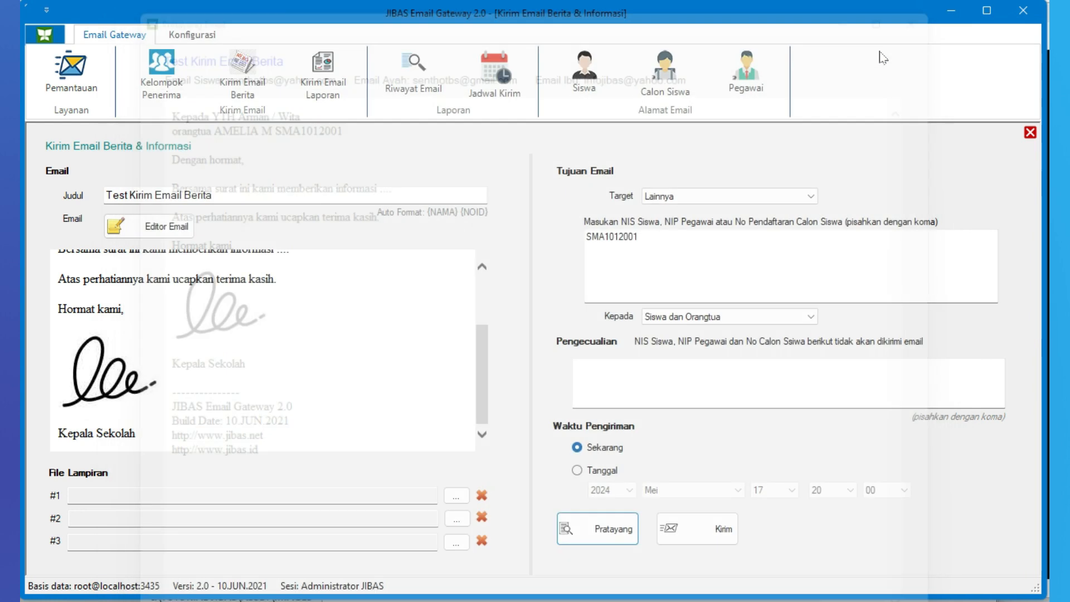
Send the news email to the student and parents, confirming that the data is correct
{"action": "left_click", "coordinate": [722, 533]}
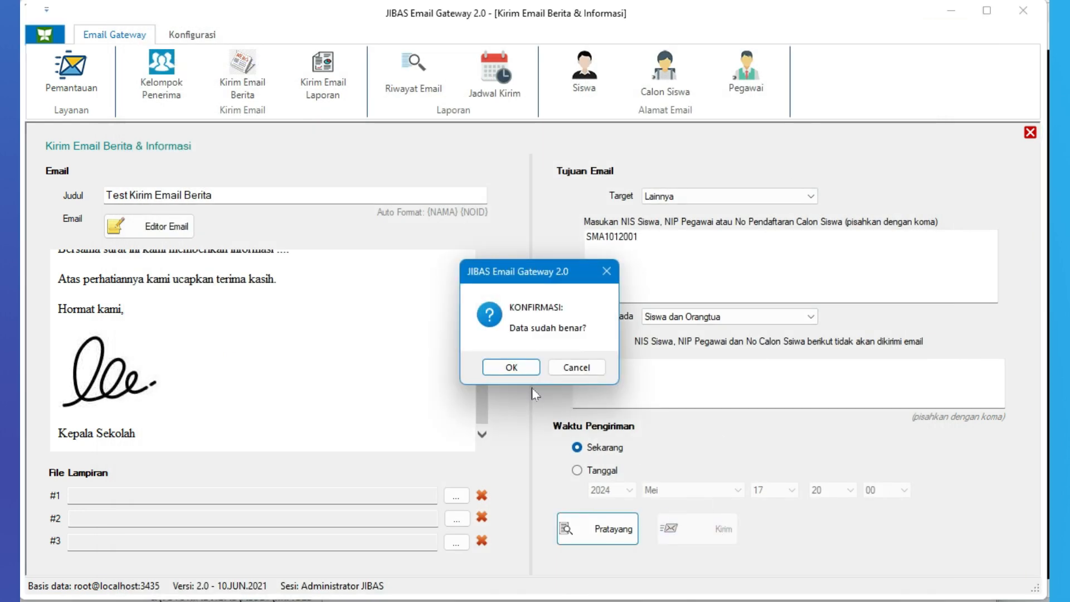
{"action": "left_click", "coordinate": [512, 367]}
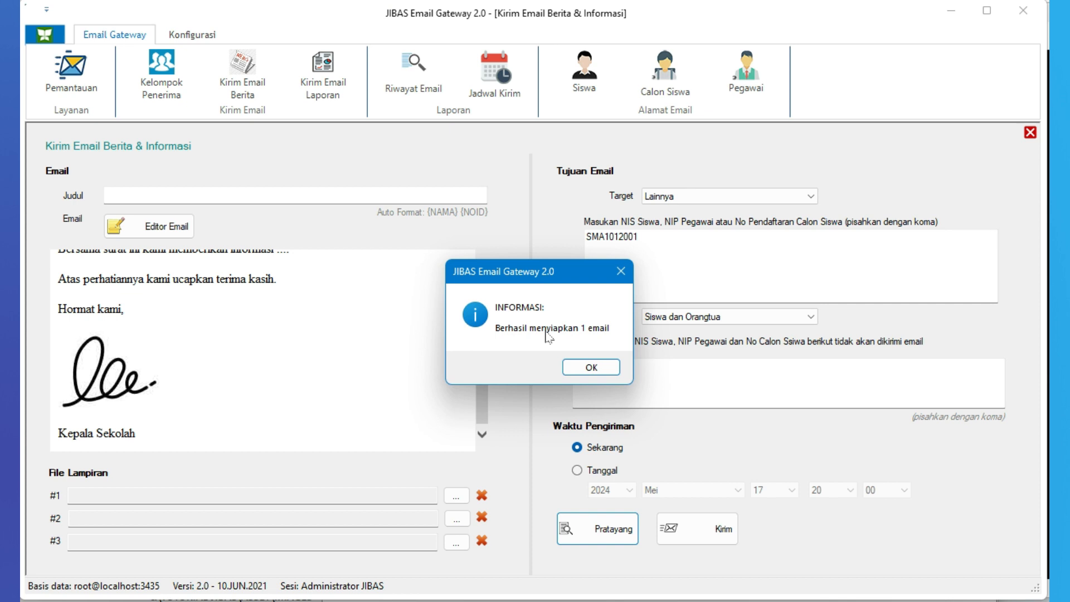
{"action": "left_click", "coordinate": [603, 368]}
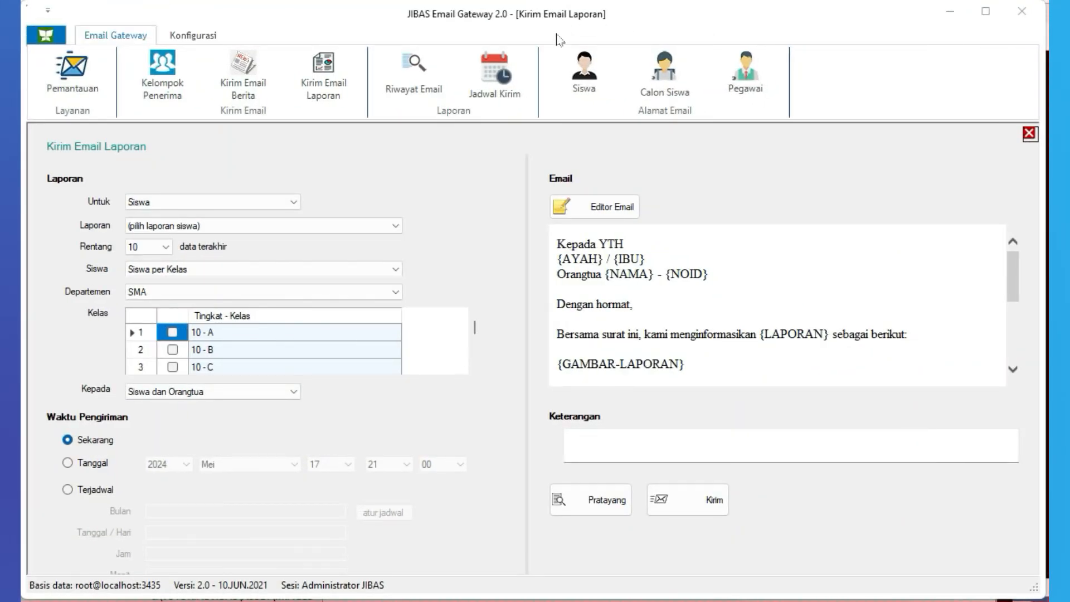
Set up a report email for Siswa using (Akademik) Laporan Nilai Terakhir with a range of the last 10 records
{"action": "left_click", "coordinate": [293, 25]}
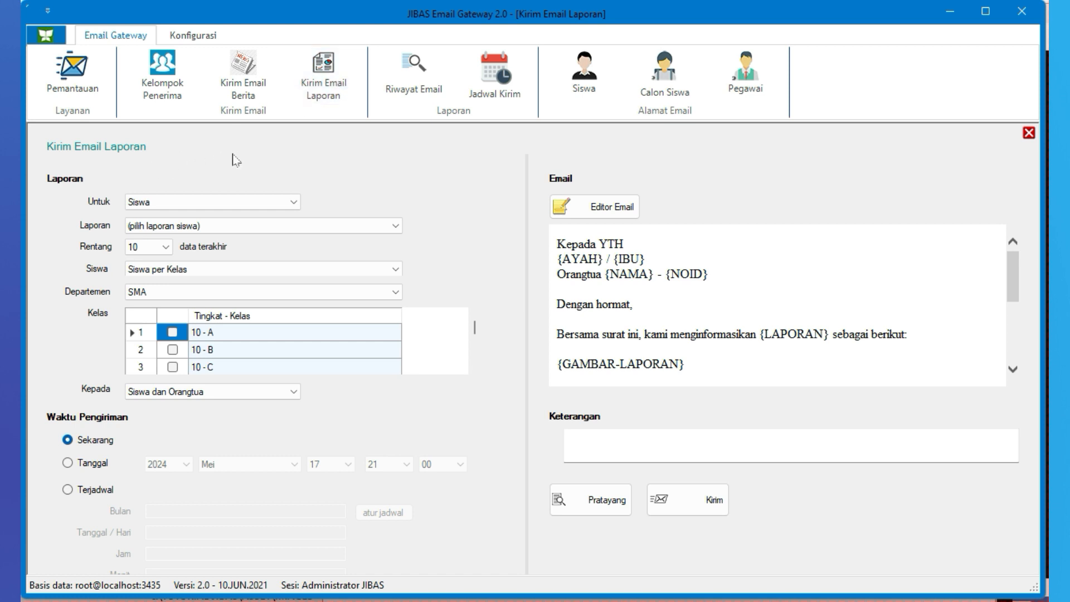
{"action": "left_click", "coordinate": [190, 202]}
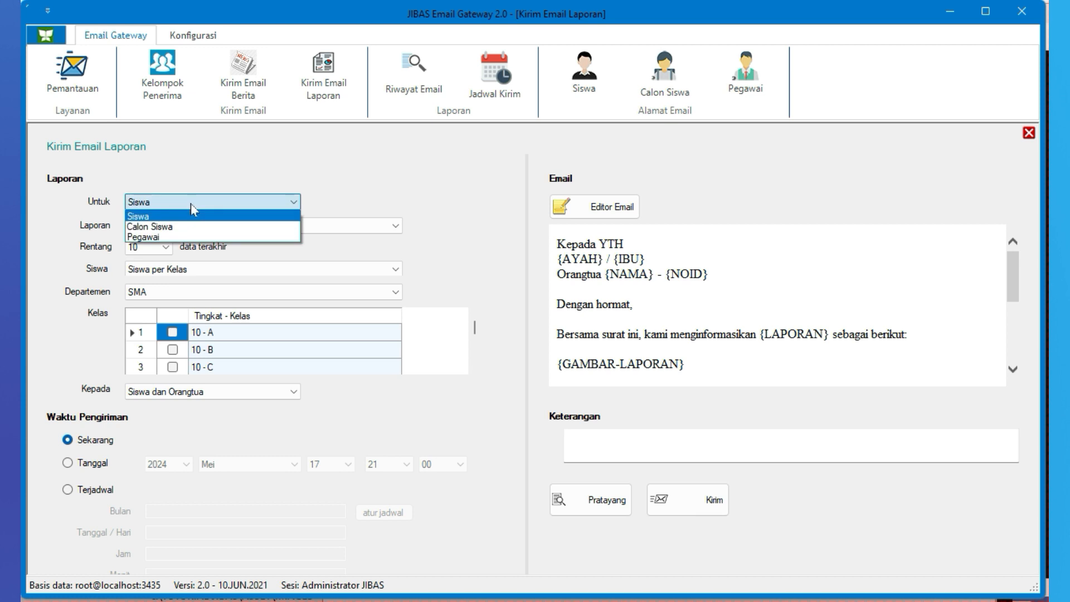
{"action": "left_click", "coordinate": [190, 203]}
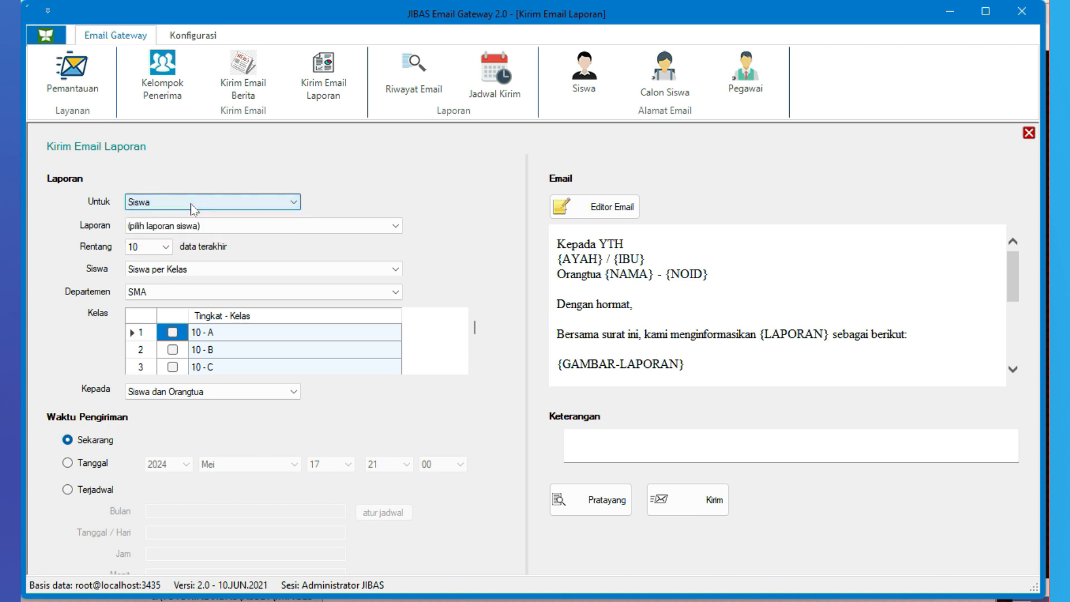
{"action": "left_click", "coordinate": [260, 224]}
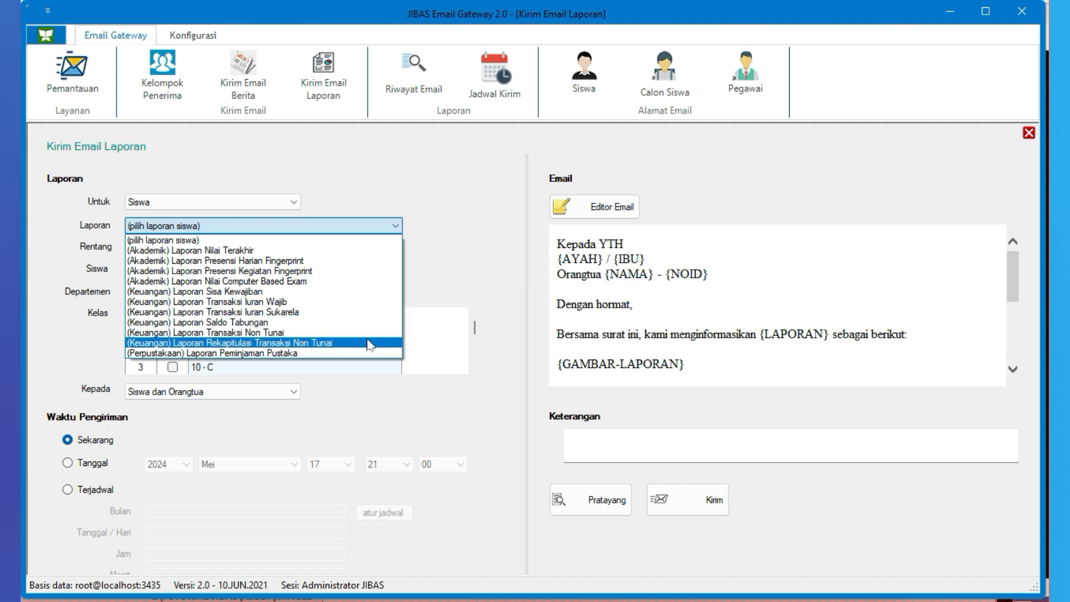
{"action": "left_click", "coordinate": [296, 252]}
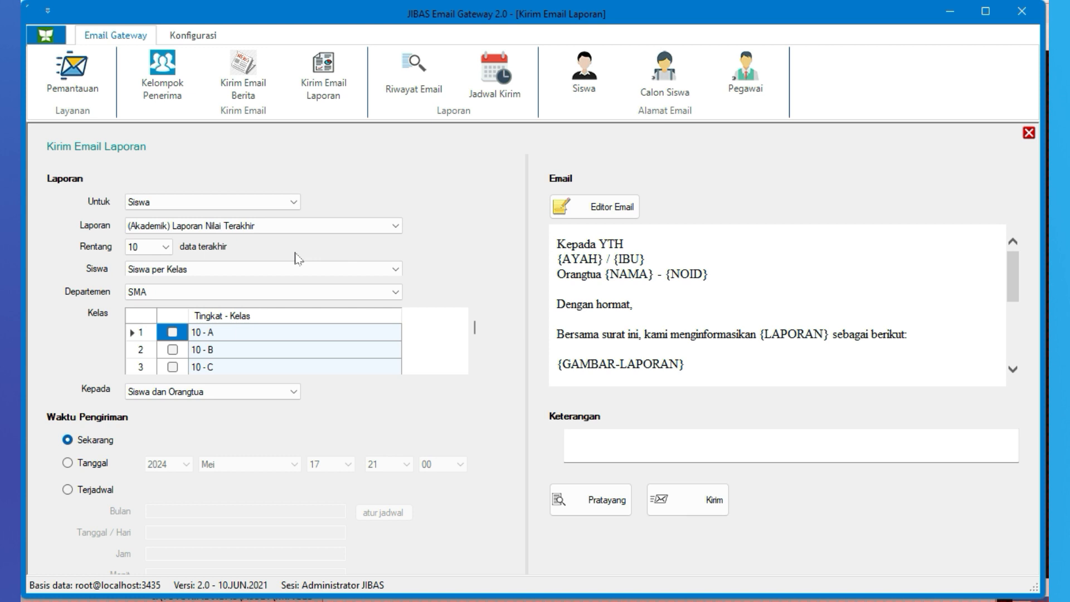
{"action": "left_click", "coordinate": [145, 248]}
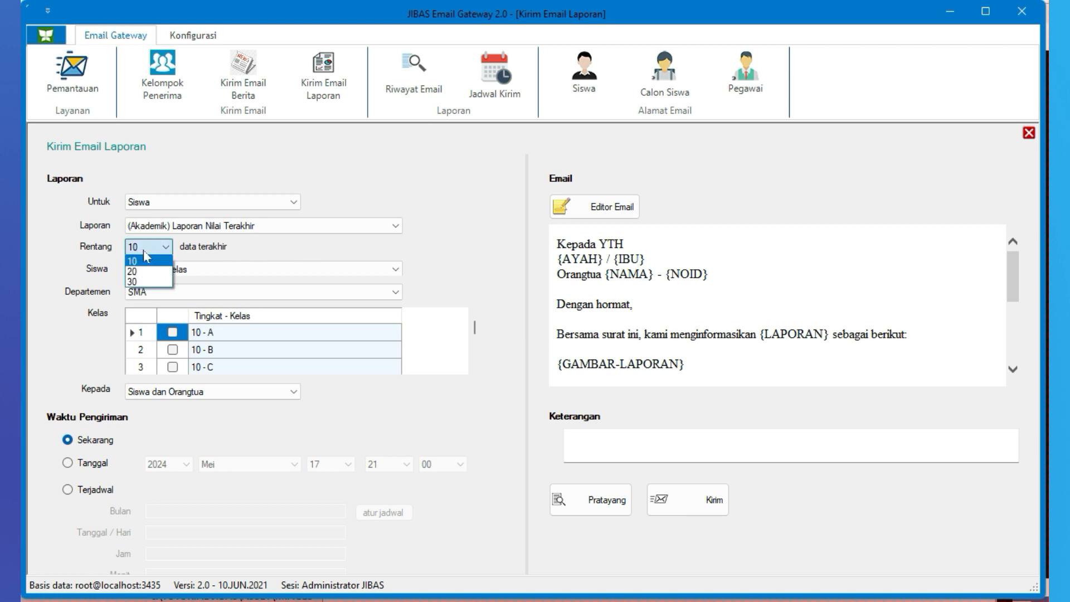
{"action": "left_click", "coordinate": [145, 258]}
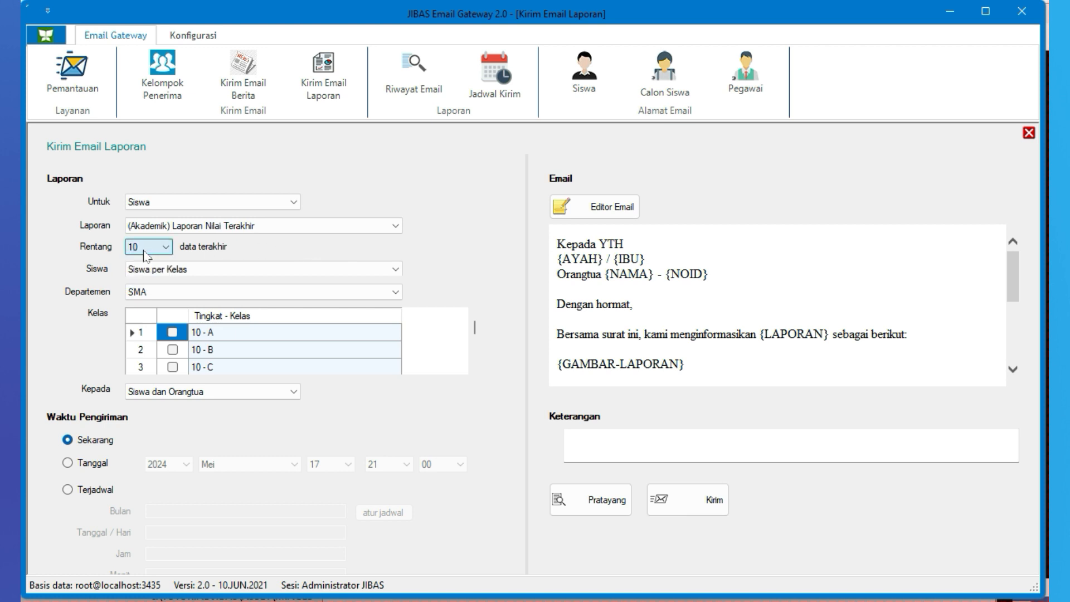
Choose the report's students by NIS Siswa, enter the student's NIS number and keep Siswa dan Orangtua as recipients
{"action": "left_click", "coordinate": [249, 271]}
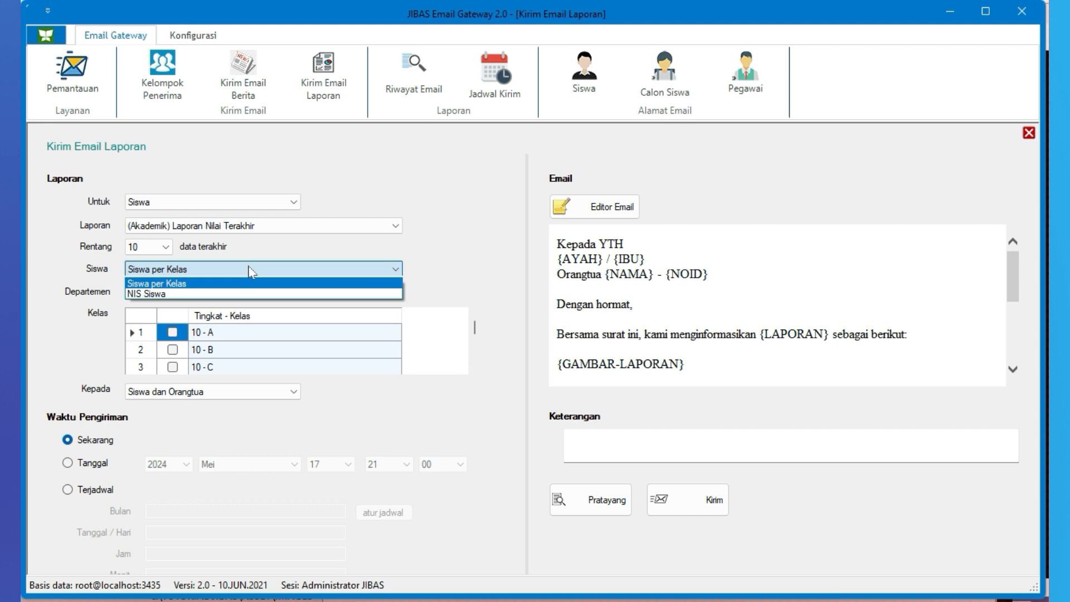
{"action": "left_click", "coordinate": [221, 288]}
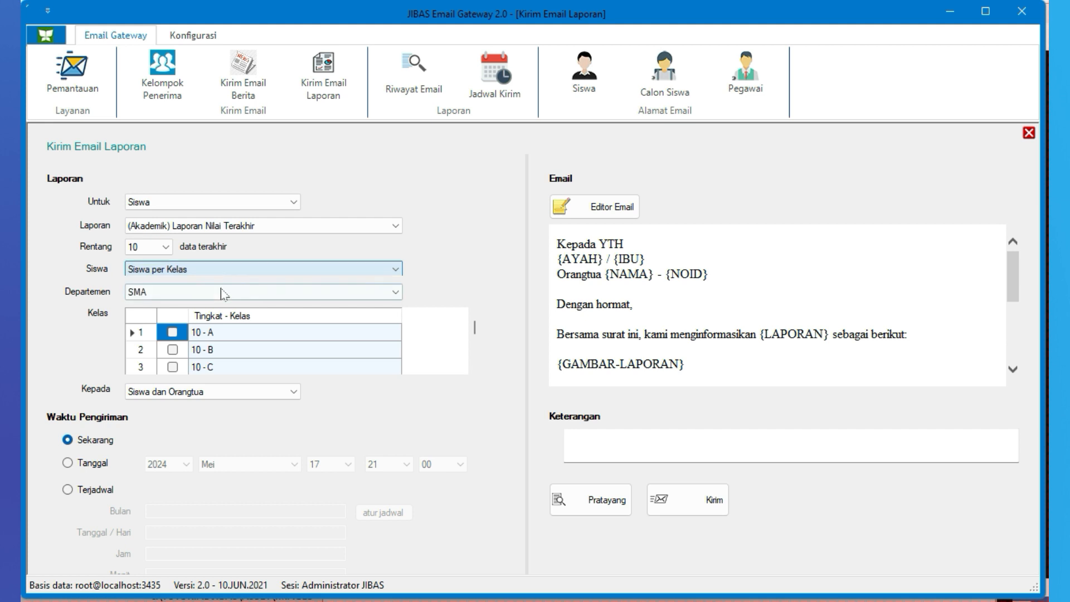
{"action": "left_click", "coordinate": [173, 333]}
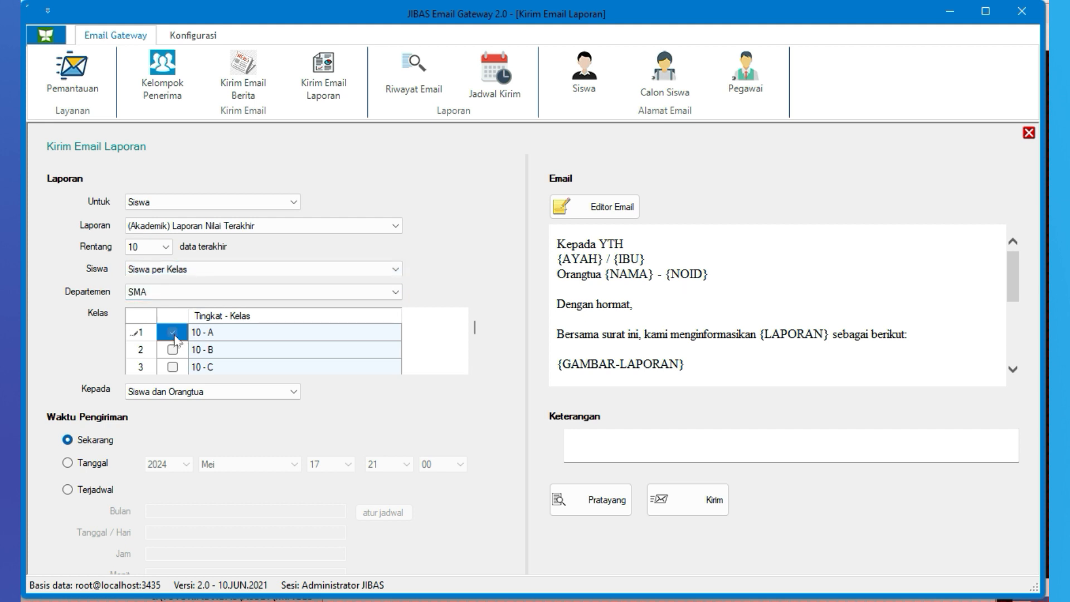
{"action": "left_click", "coordinate": [228, 269]}
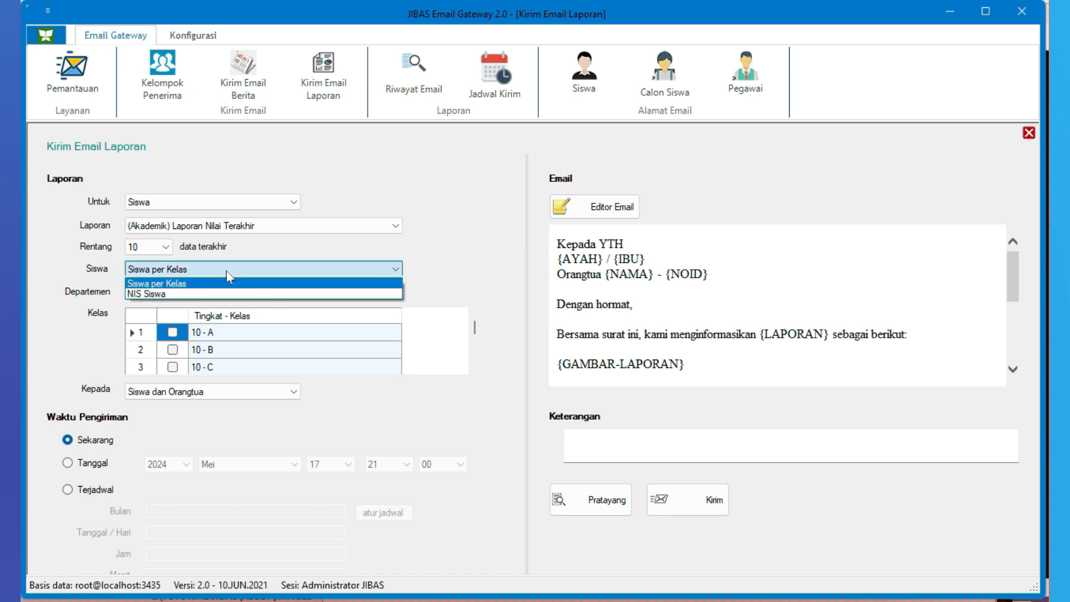
{"action": "left_click", "coordinate": [187, 294]}
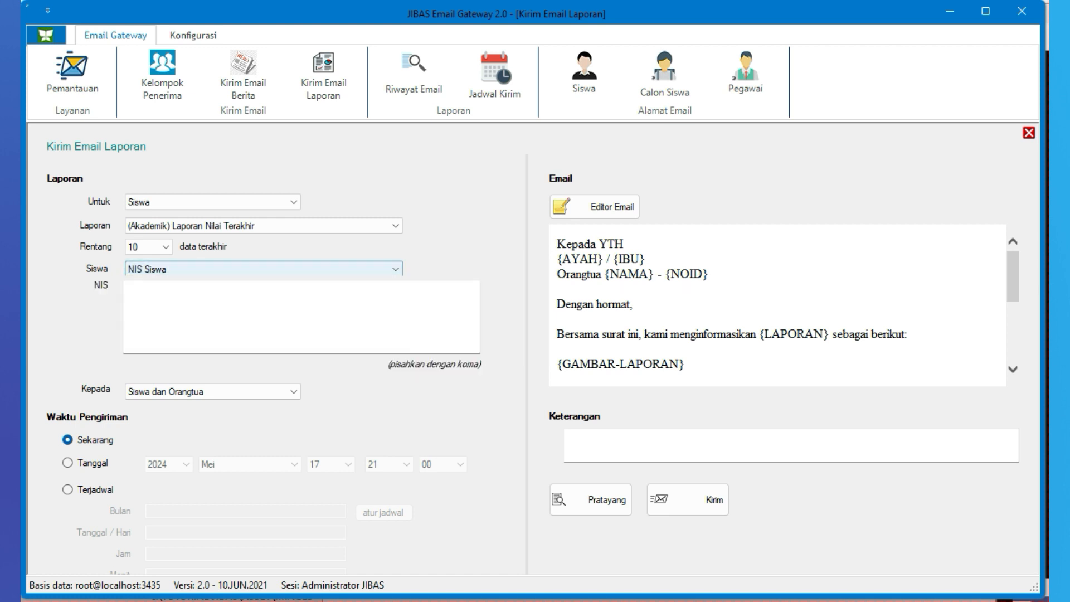
{"action": "type", "text": "SMA1012001"}
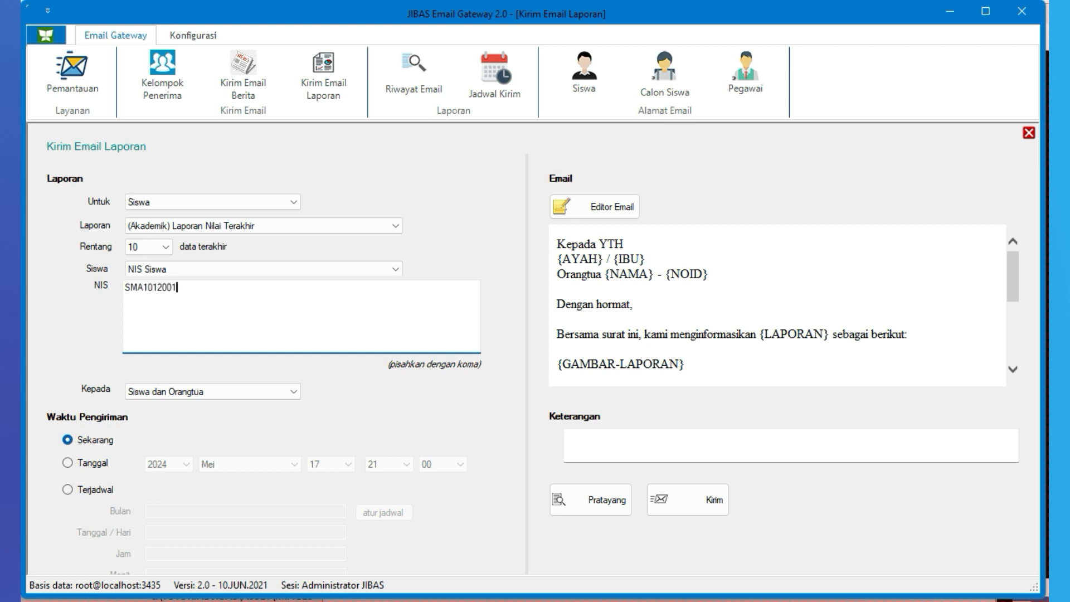
{"action": "left_click", "coordinate": [237, 395]}
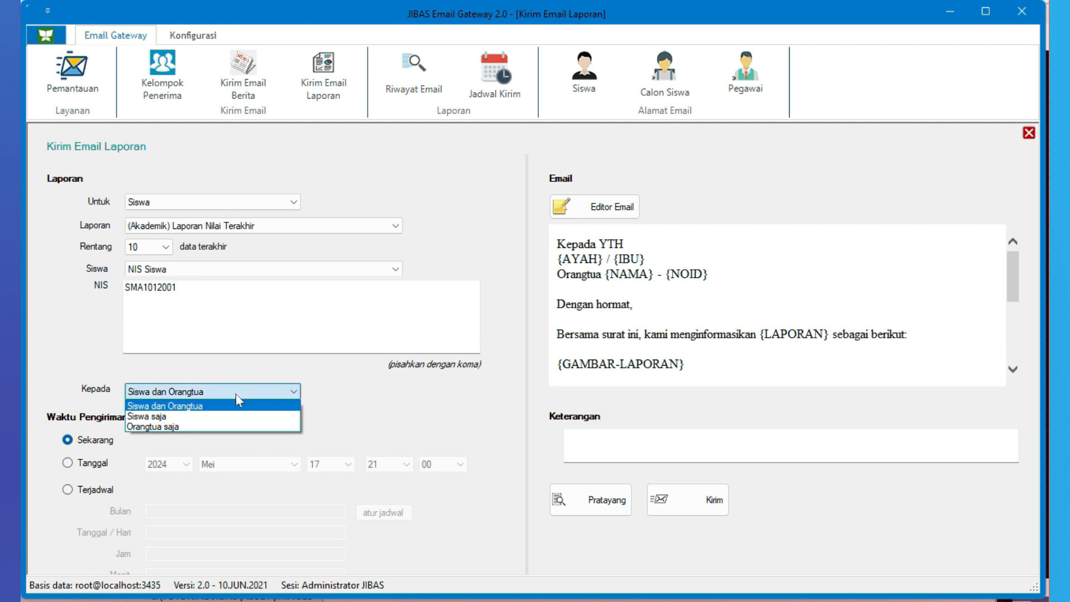
{"action": "left_click", "coordinate": [225, 409]}
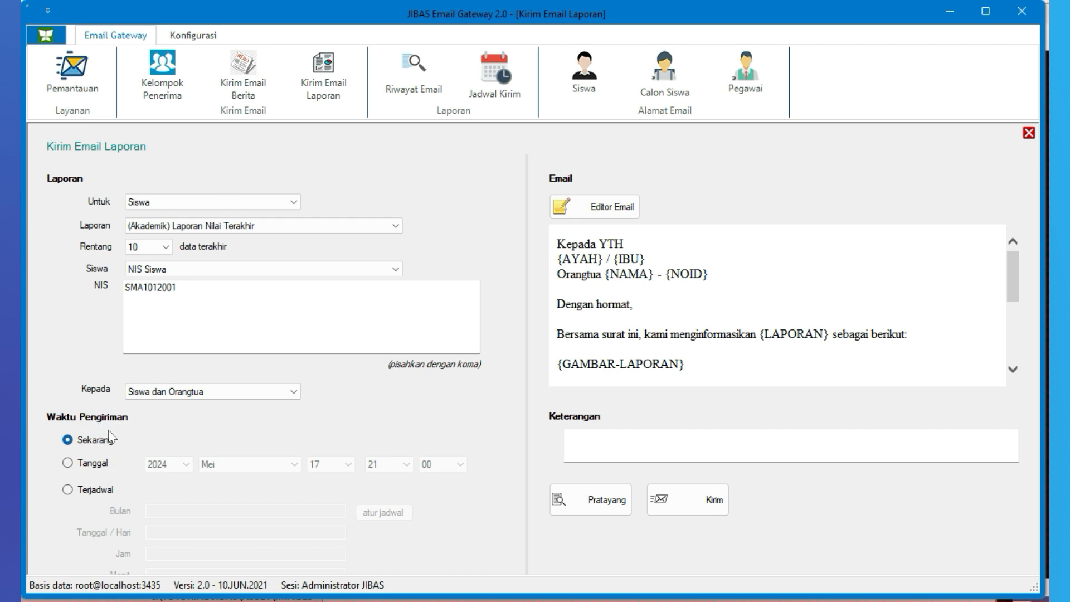
Try the Tanggal and Terjadwal sending times, look at the schedule editor and return to Sekarang
{"action": "left_click", "coordinate": [96, 468]}
{"action": "left_click", "coordinate": [97, 491]}
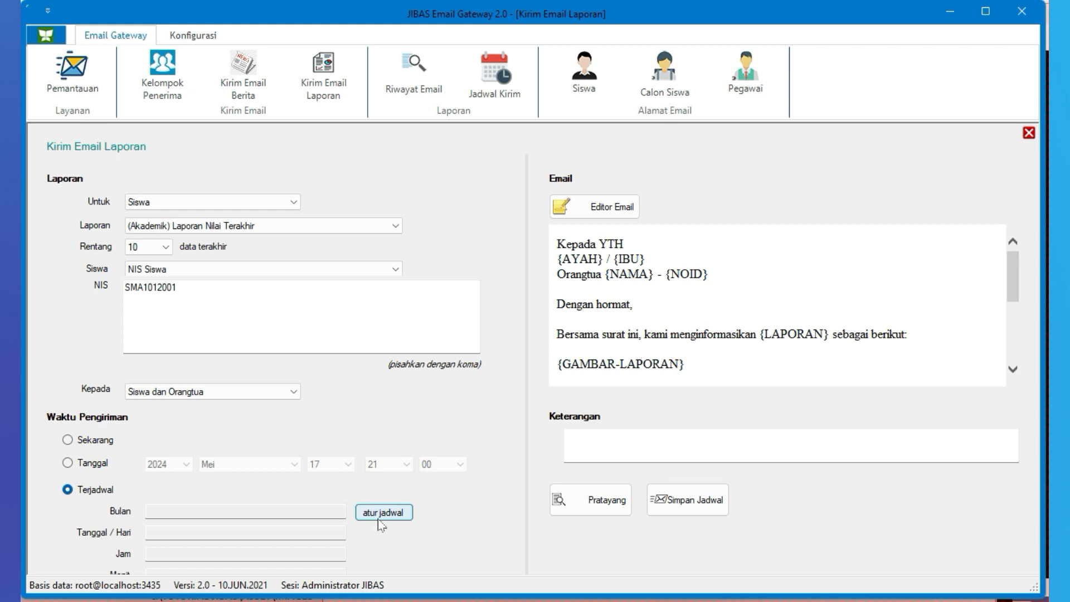
{"action": "left_click", "coordinate": [379, 517]}
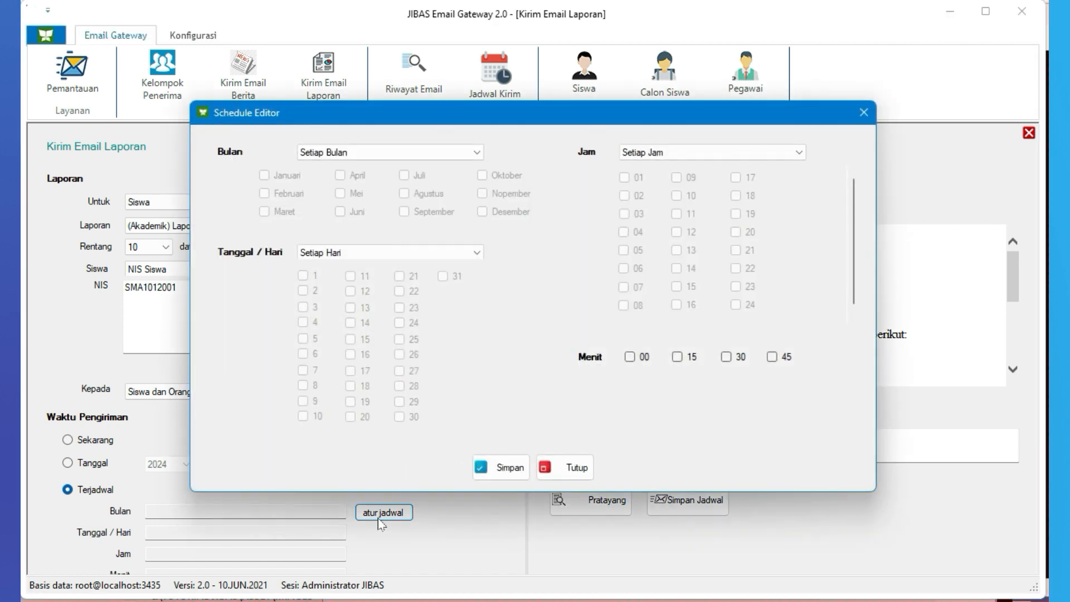
{"action": "left_click", "coordinate": [545, 462]}
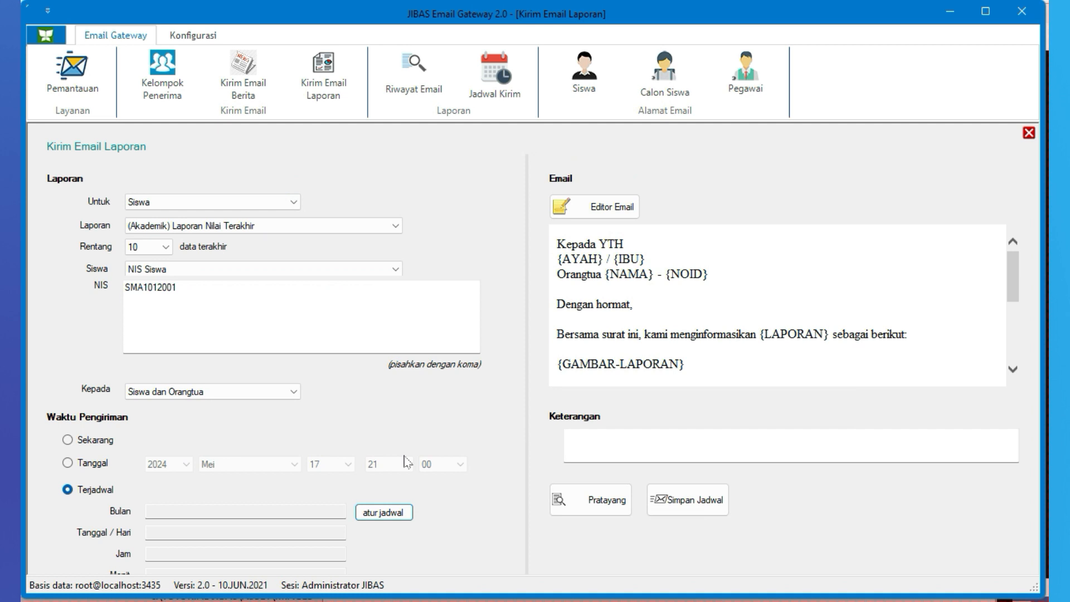
{"action": "left_click", "coordinate": [103, 442]}
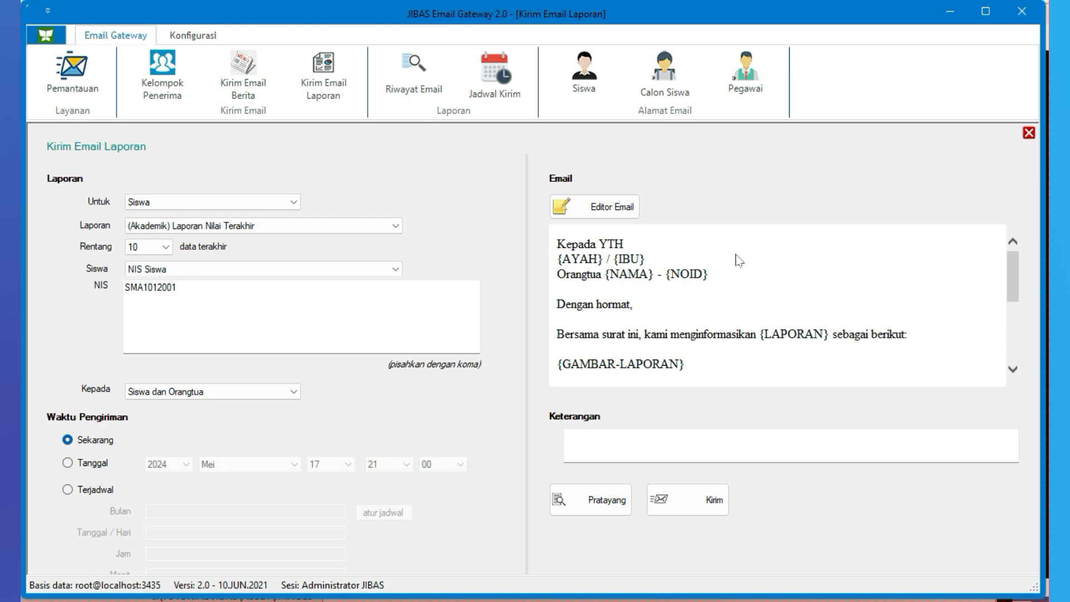
Review the report letter template and preview the report email from the grade table down to the signature
{"action": "mouse_move", "coordinate": [1016, 280]}
{"action": "left_mouse_down"}
{"action": "mouse_move", "coordinate": [1015, 308]}
{"action": "mouse_move", "coordinate": [1016, 285]}
{"action": "left_mouse_up"}
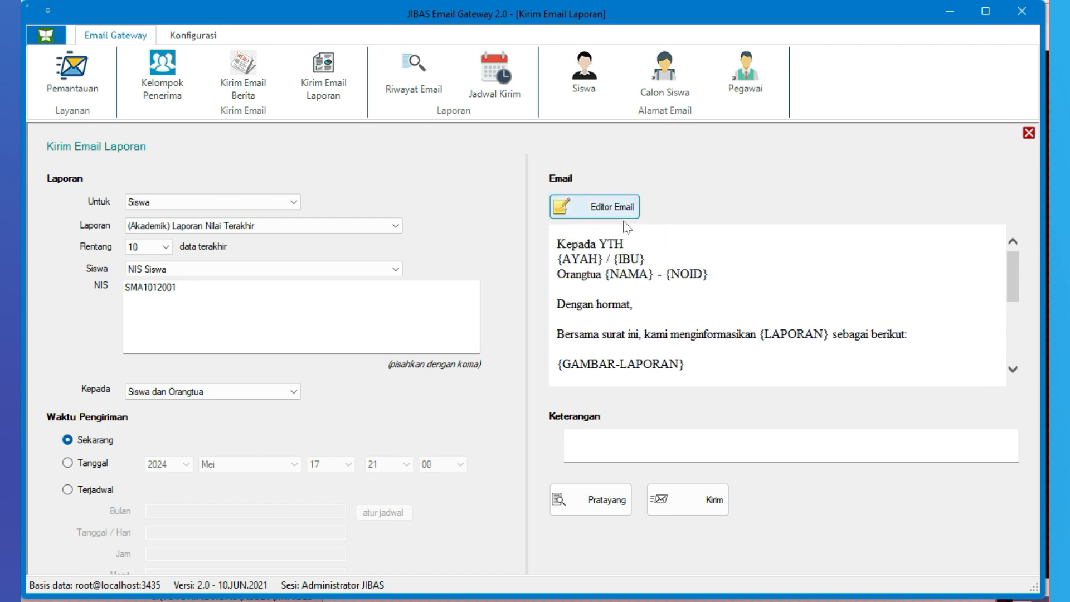
{"action": "scroll", "coordinate": [930, 321], "scroll_direction": "down", "scroll_amount": 1}
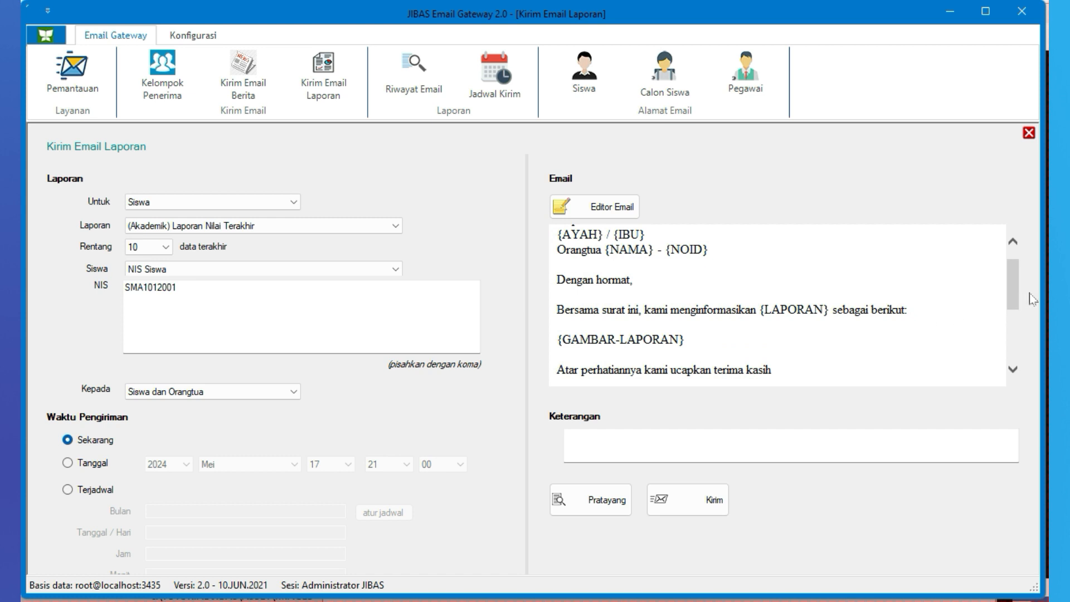
{"action": "scroll", "coordinate": [1019, 301], "scroll_direction": "down", "scroll_amount": 1}
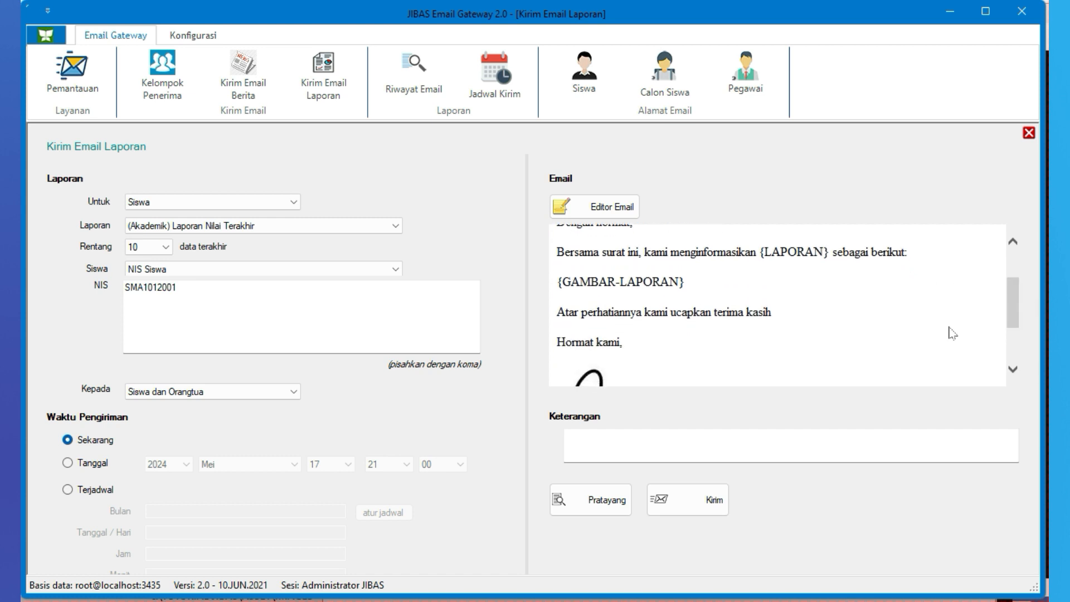
{"action": "left_click", "coordinate": [622, 503]}
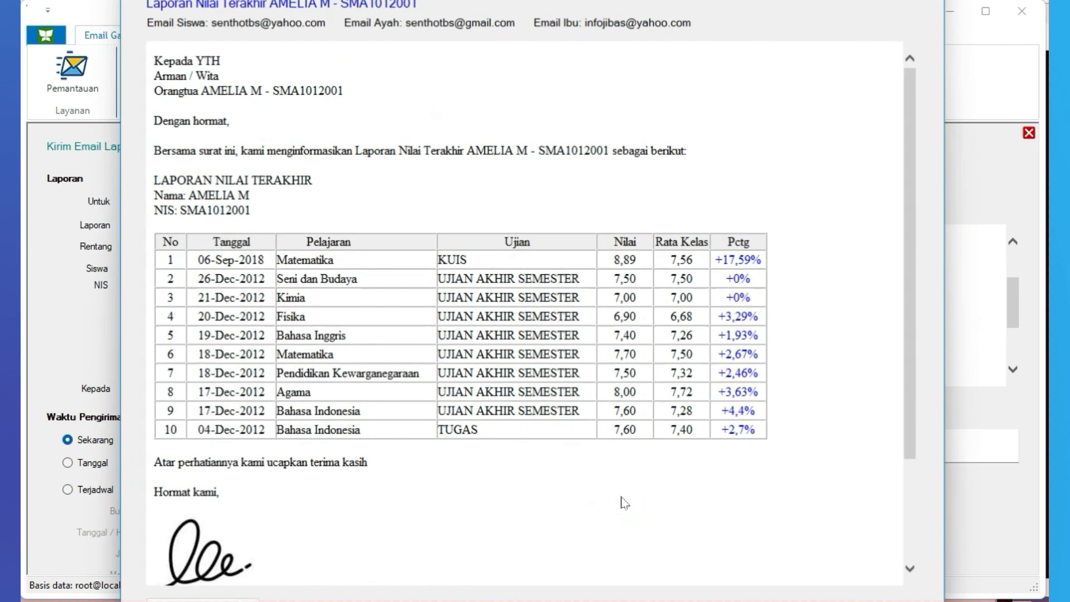
{"action": "left_click_drag", "start_coordinate": [537, 0], "coordinate": [536, 15]}
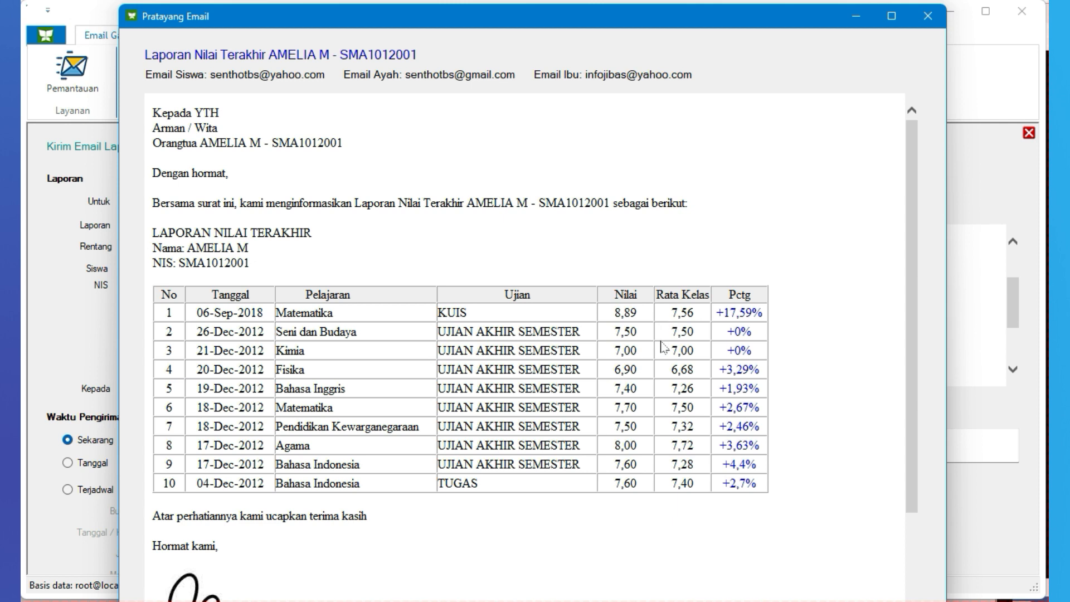
{"action": "scroll", "coordinate": [663, 373], "scroll_direction": "down", "scroll_amount": 3}
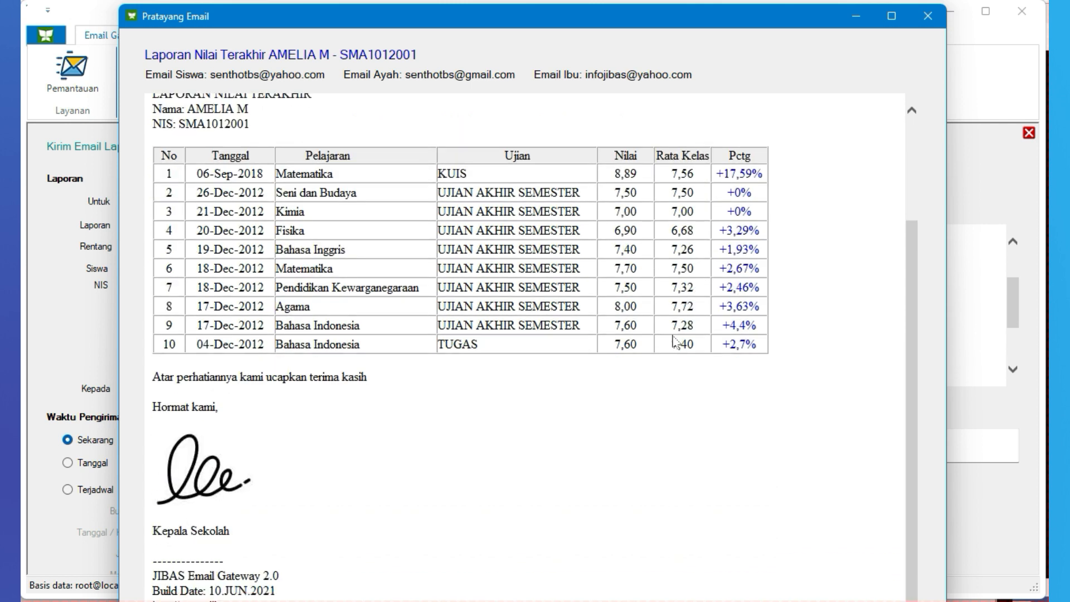
{"action": "scroll", "coordinate": [675, 341], "scroll_direction": "up", "scroll_amount": 3}
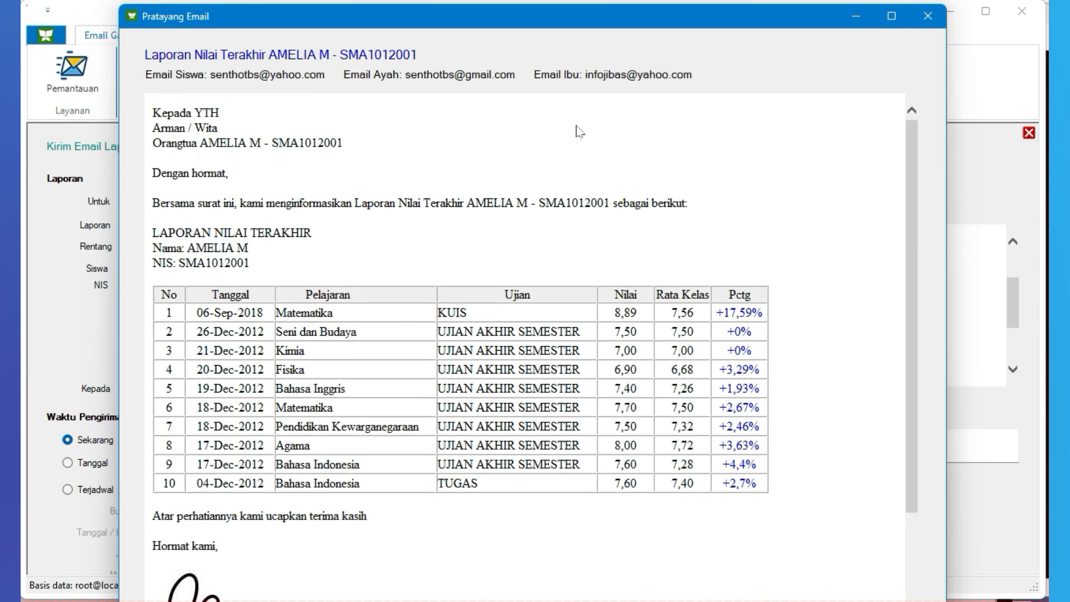
{"action": "left_click", "coordinate": [928, 16]}
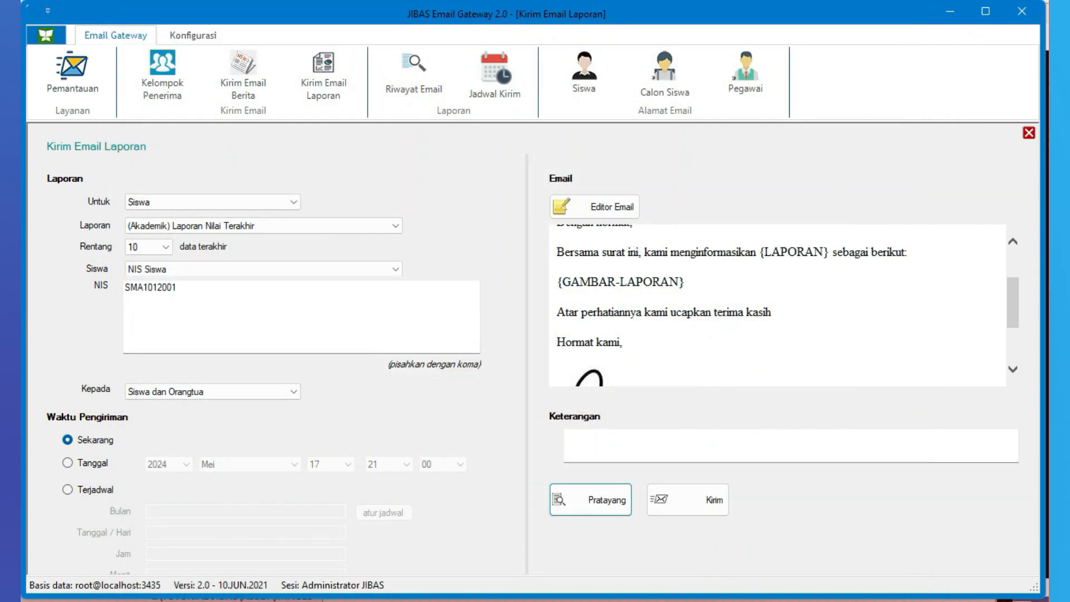
Send the latest-grades report email to the student and parents, confirming that the data is correct
{"action": "left_click", "coordinate": [709, 505]}
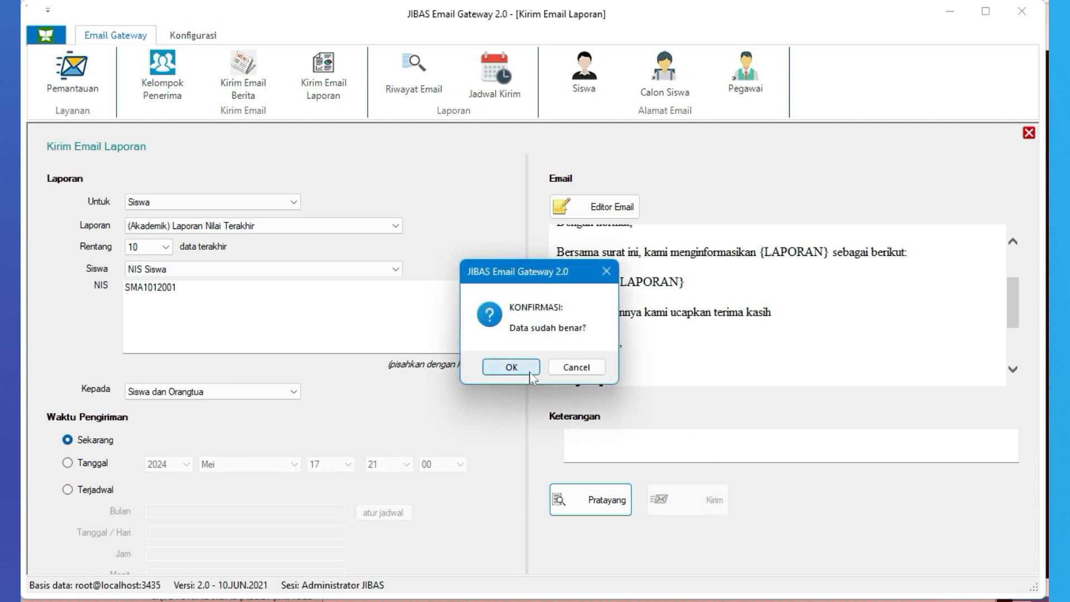
{"action": "left_click", "coordinate": [530, 373]}
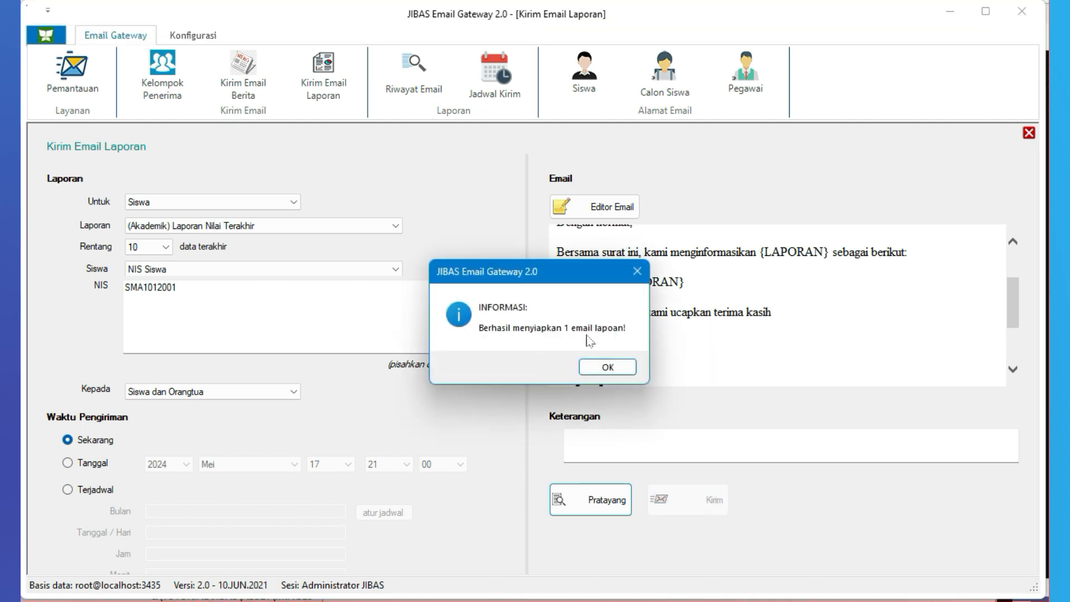
{"action": "left_click", "coordinate": [607, 367]}
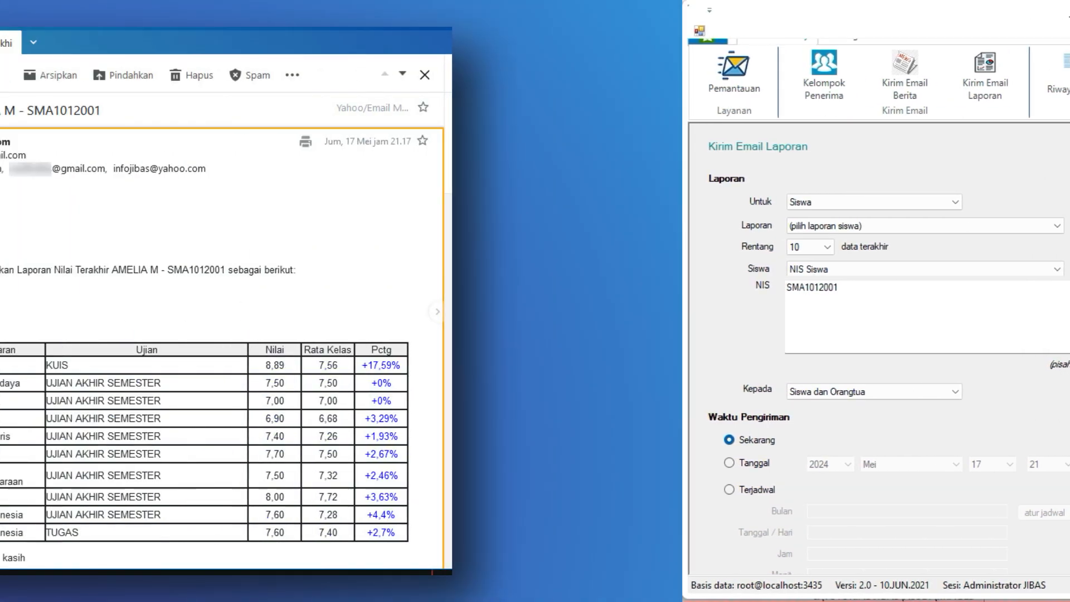